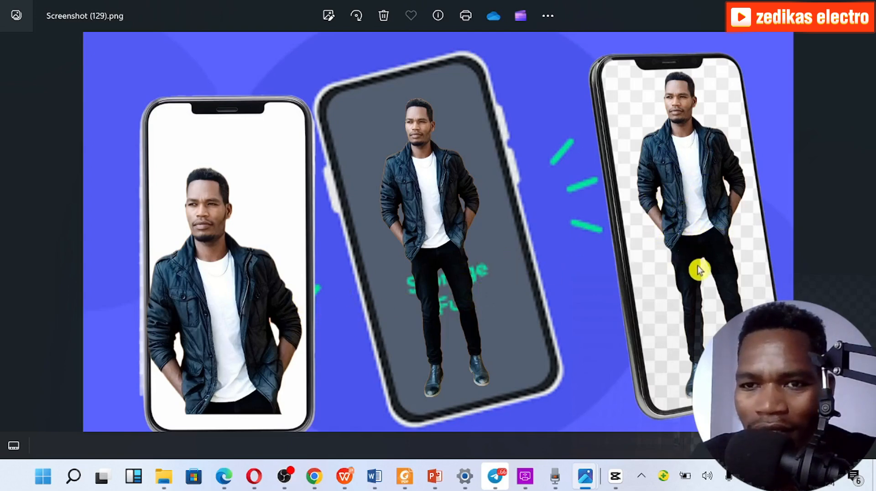
Inspect the phone mockup composite in Screenshot (129).png up close and clear the open windows off the desktop
scroll(222, 318, "up", 5)
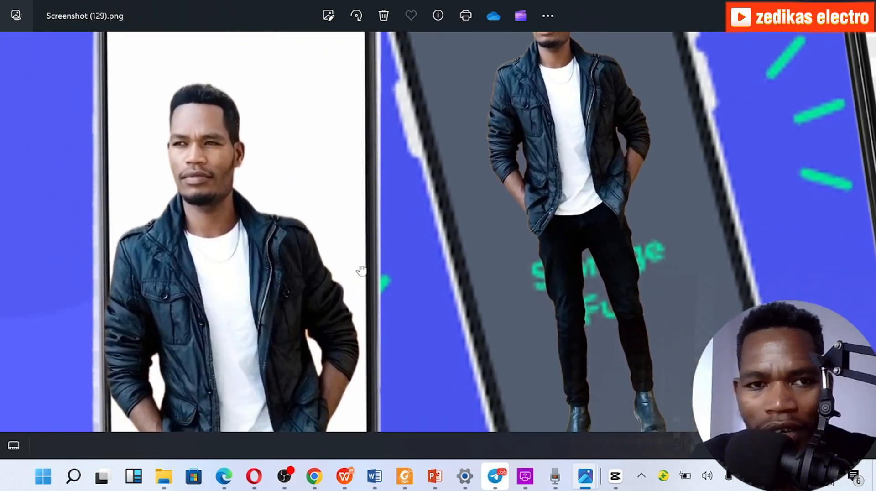
left_click_drag(361, 270, 421, 289)
scroll(298, 224, "down", 2)
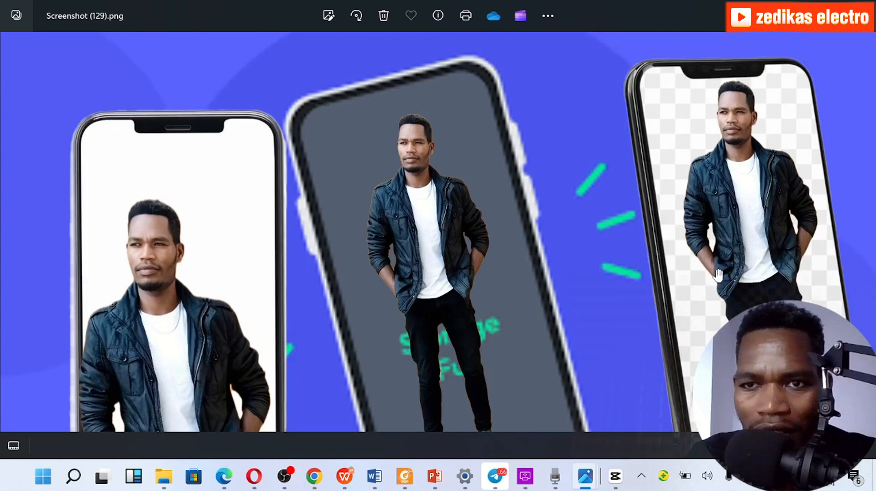
scroll(728, 292, "down", 1)
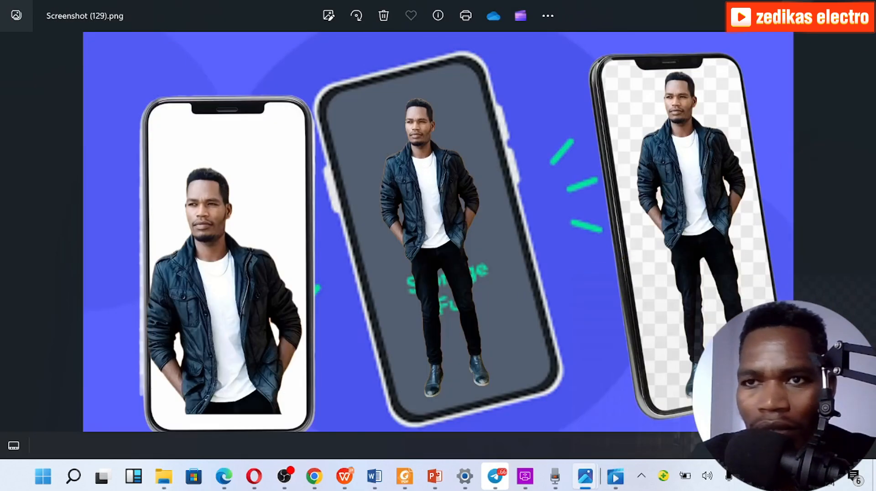
left_click(797, 9)
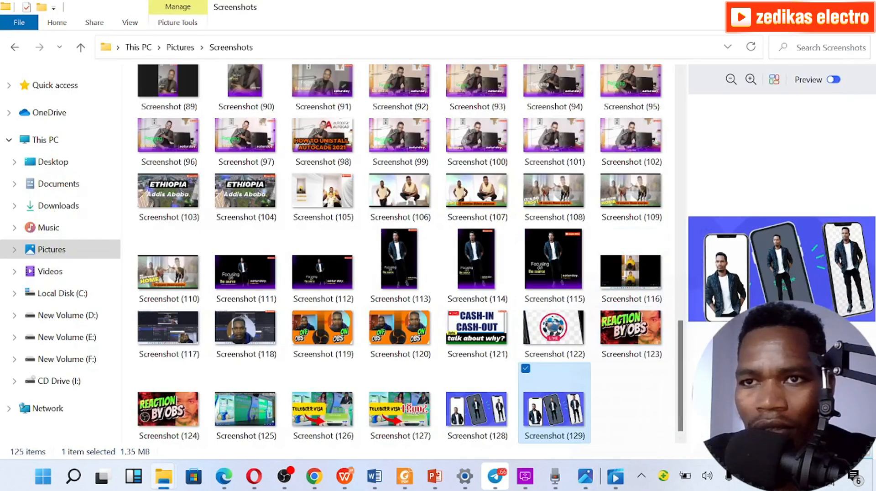
left_click(796, 8)
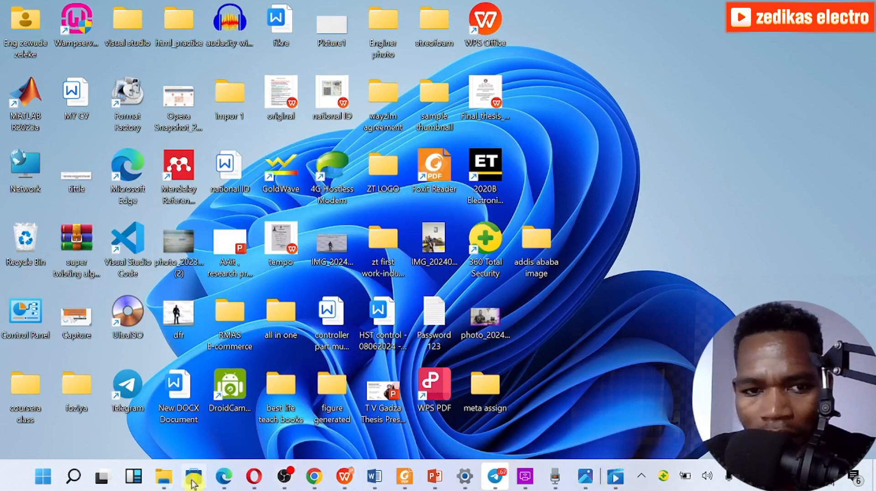
Launch CapCut from the desktop
left_click(73, 476)
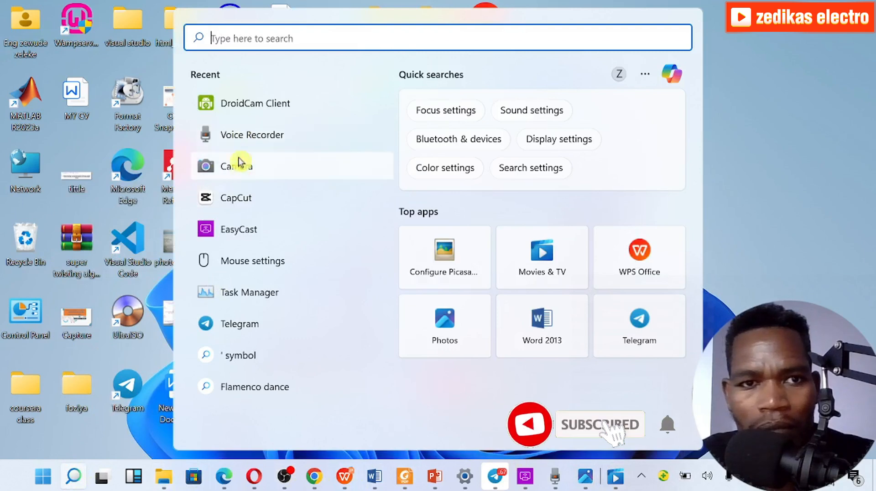
left_click(243, 197)
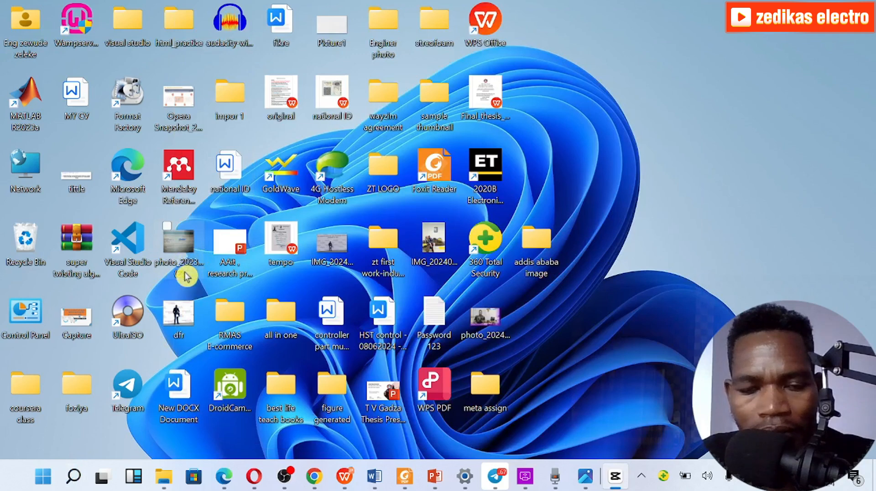
left_click(75, 485)
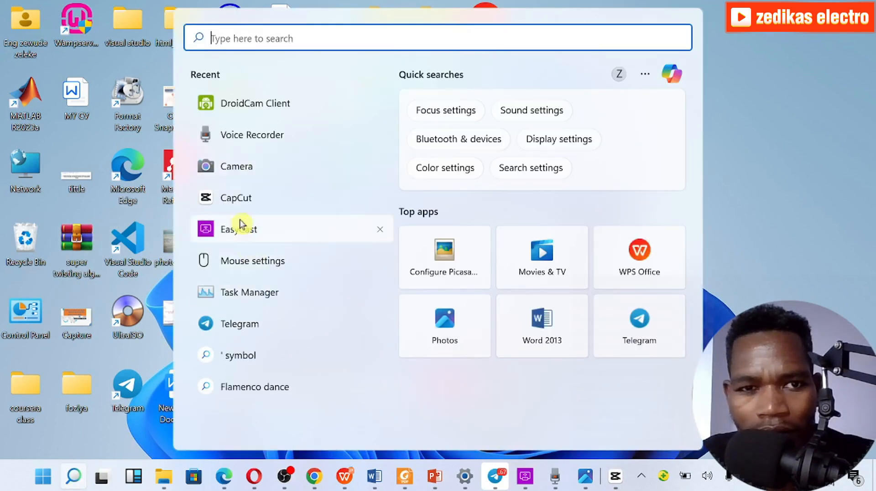
left_click(245, 197)
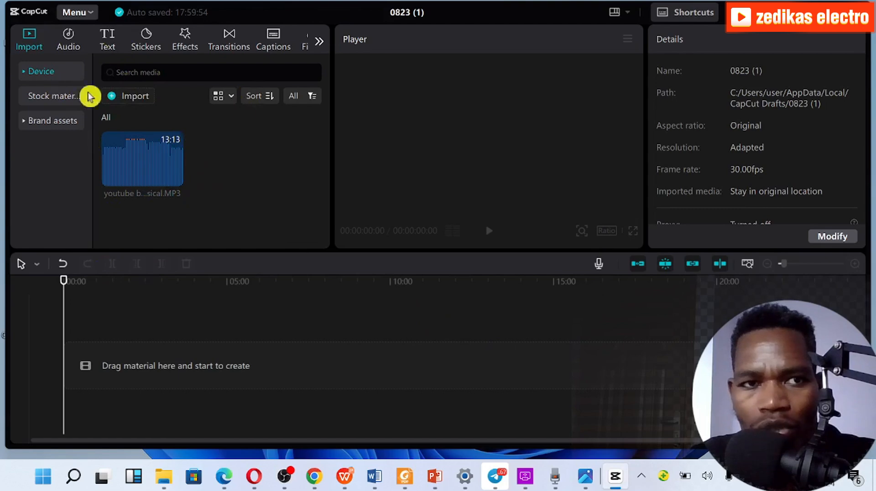
Start a media import and select the upright white phone image and the tilted beige-background phone image in Downloads
left_click(146, 101)
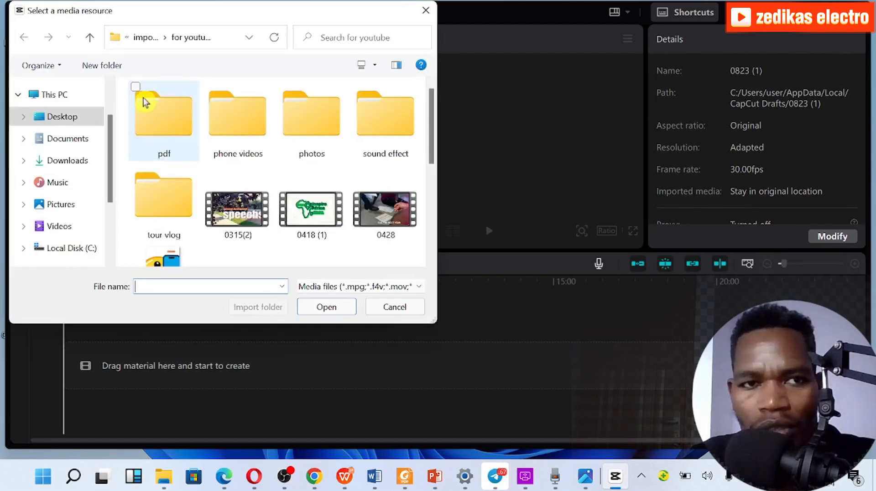
scroll(285, 201, "down", 3)
left_click(76, 140)
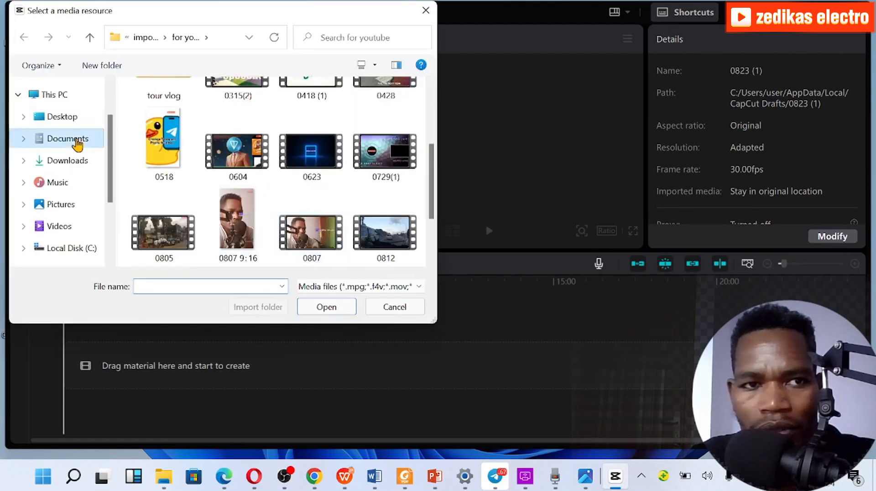
left_click(73, 161)
scroll(168, 153, "down", 8)
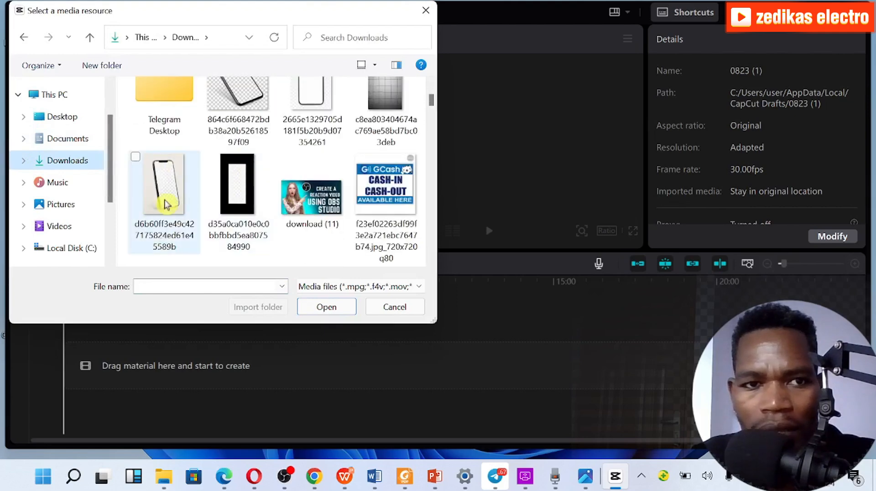
left_click(163, 201)
scroll(303, 146, "up", 1)
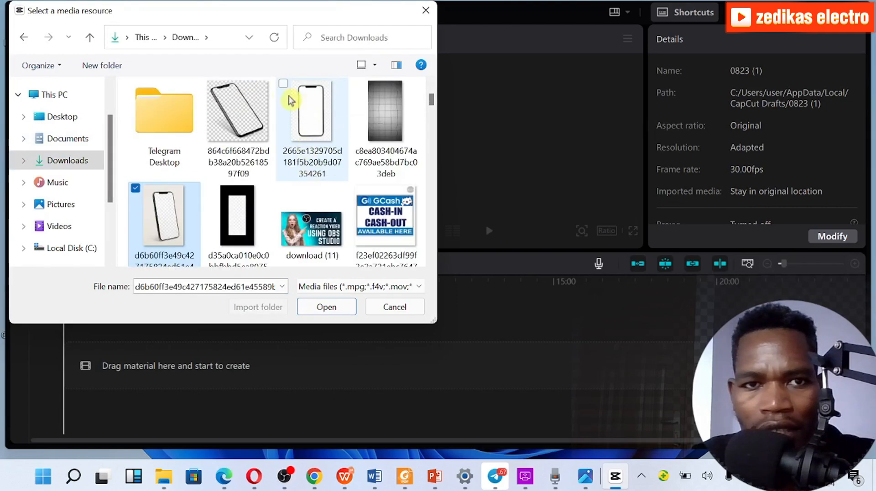
left_click(283, 84)
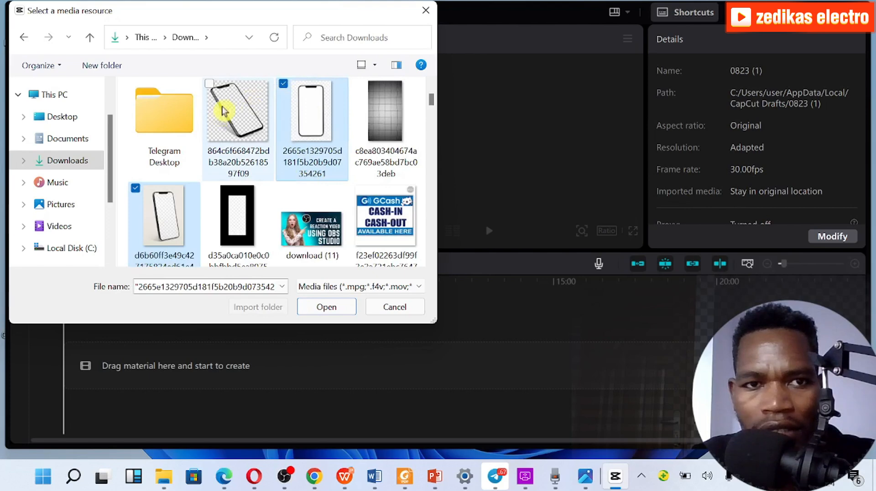
Add the blue download (7) phone image to the selection and import all the selected images into the project
scroll(329, 130, "up", 1)
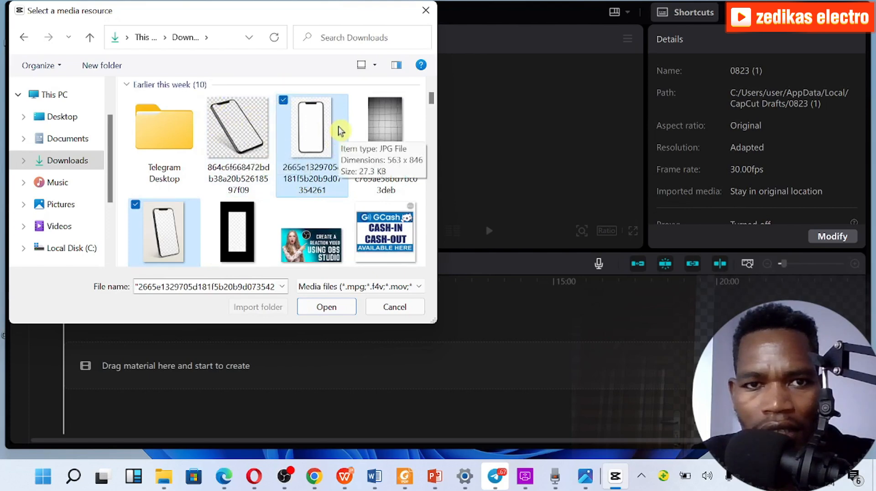
scroll(339, 131, "down", 10)
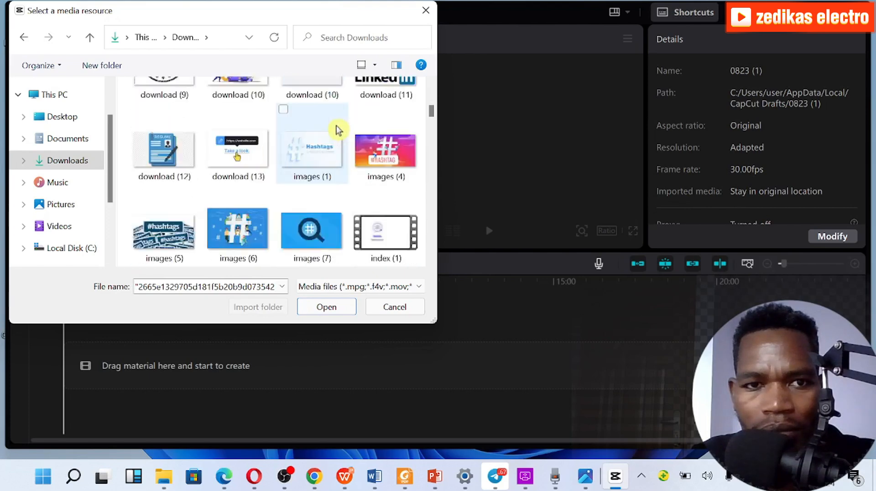
scroll(338, 130, "down", 10)
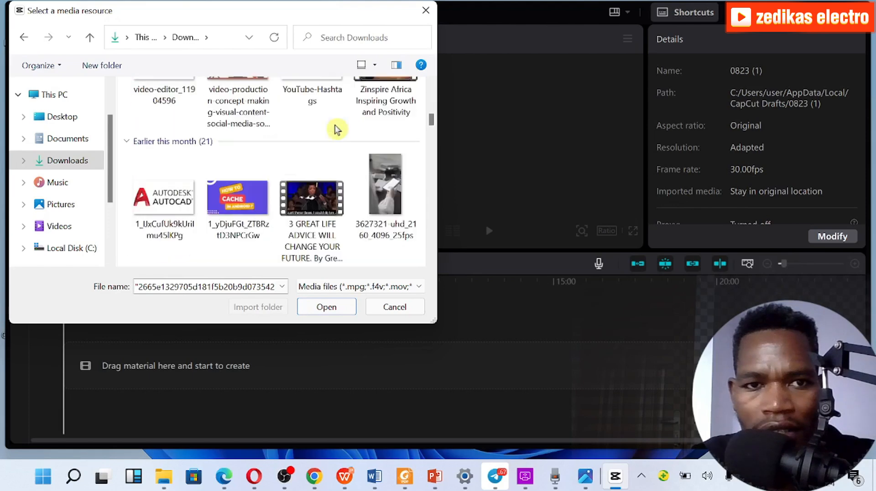
scroll(337, 129, "down", 3)
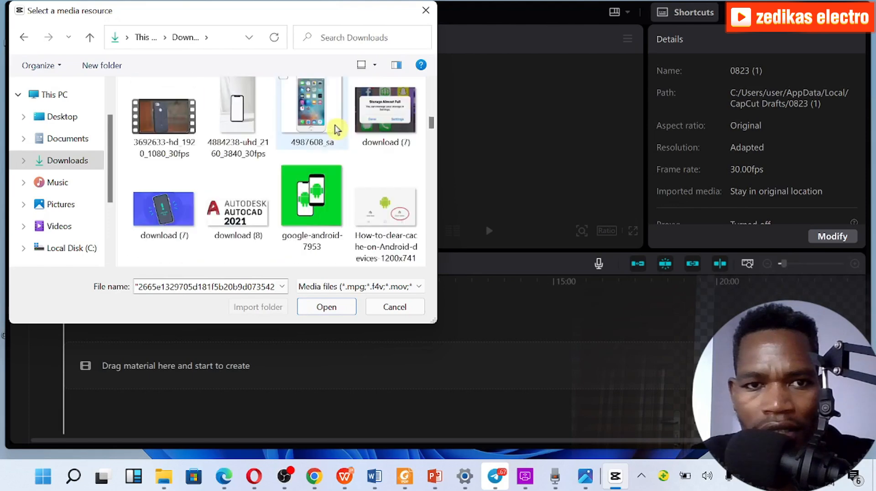
left_click(136, 172, "ctrl")
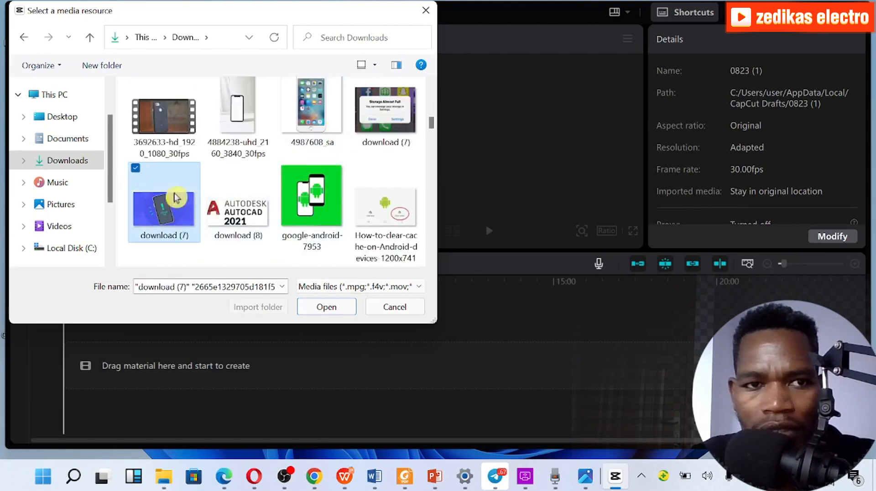
left_click(333, 307)
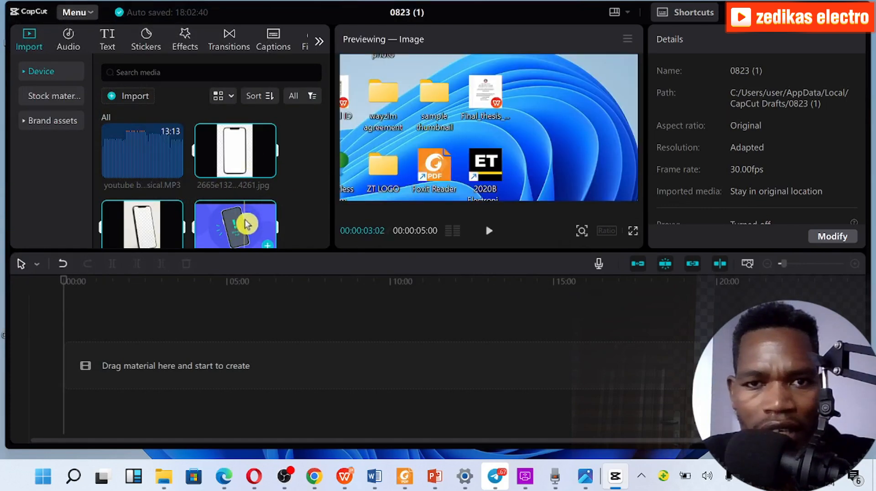
Place download (7).png at the start of the timeline as the background clip
left_click(252, 235)
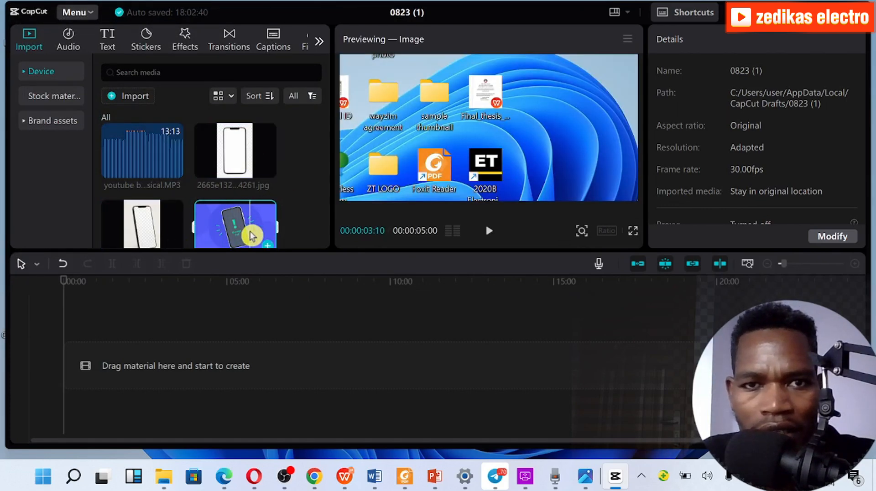
left_click_drag(246, 215, 128, 347)
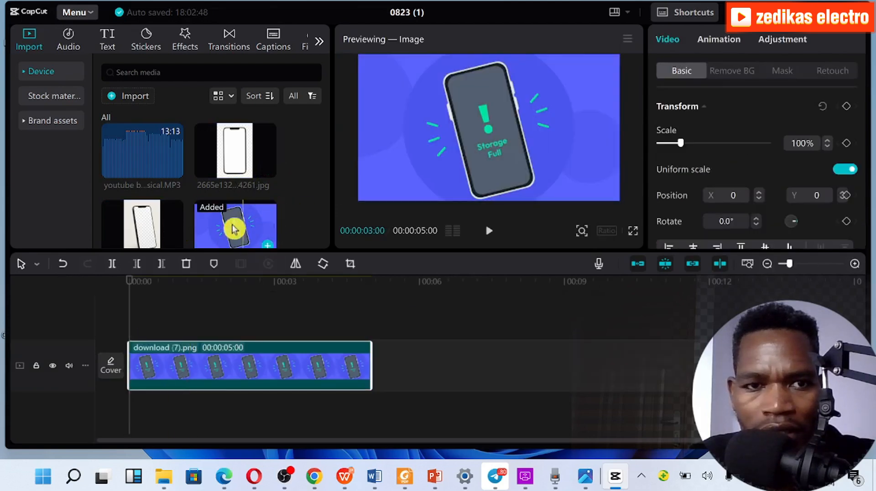
left_click(235, 160)
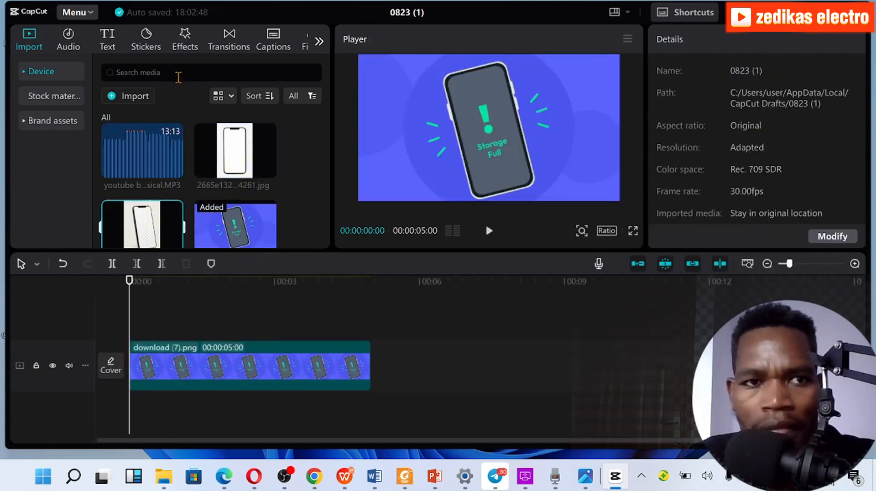
Import the orange-background portrait 2024081616343184.jpg from Downloads into the project
left_click(131, 97)
scroll(202, 178, "down", 15)
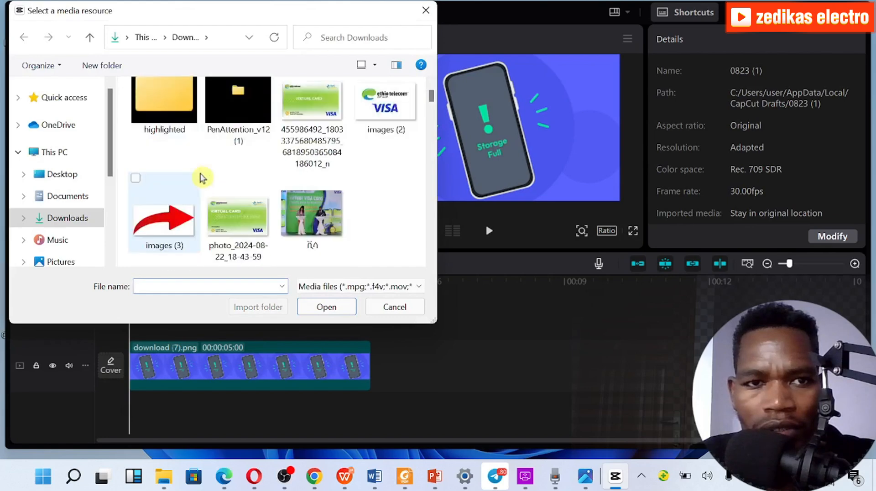
scroll(202, 177, "down", 5)
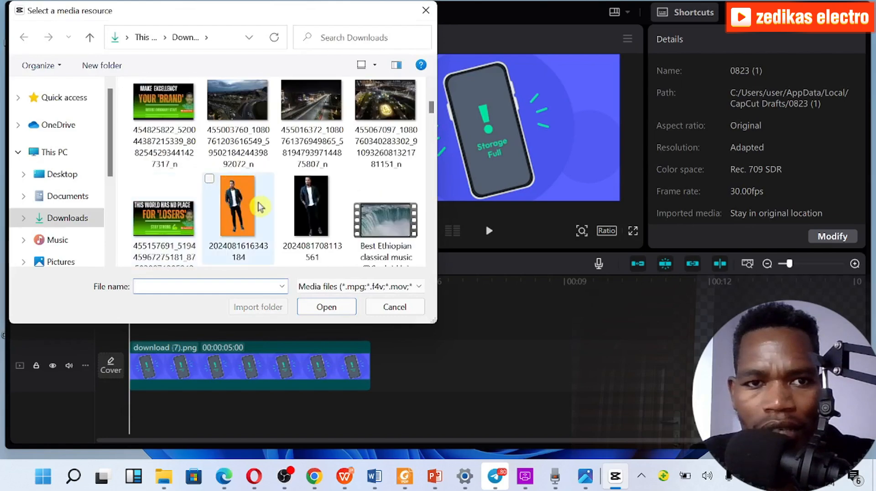
left_click(235, 203)
scroll(267, 248, "down", 1)
left_click(327, 307)
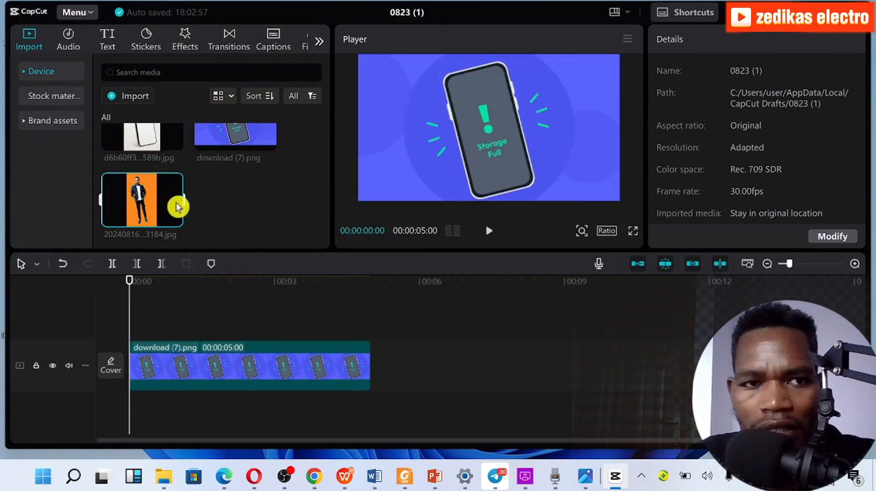
Place the orange-background portrait on a track above download (7).png and cut out its background with Auto removal
left_click_drag(141, 201, 133, 318)
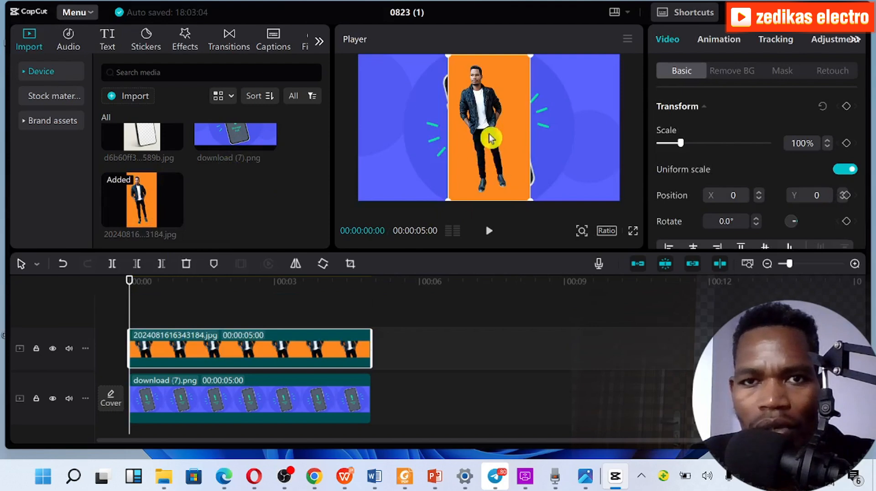
left_click_drag(492, 139, 465, 135)
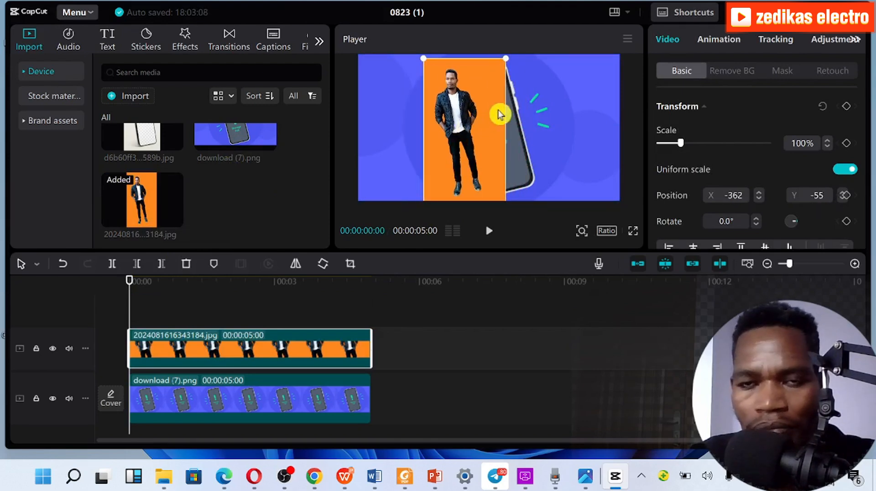
left_click(730, 72)
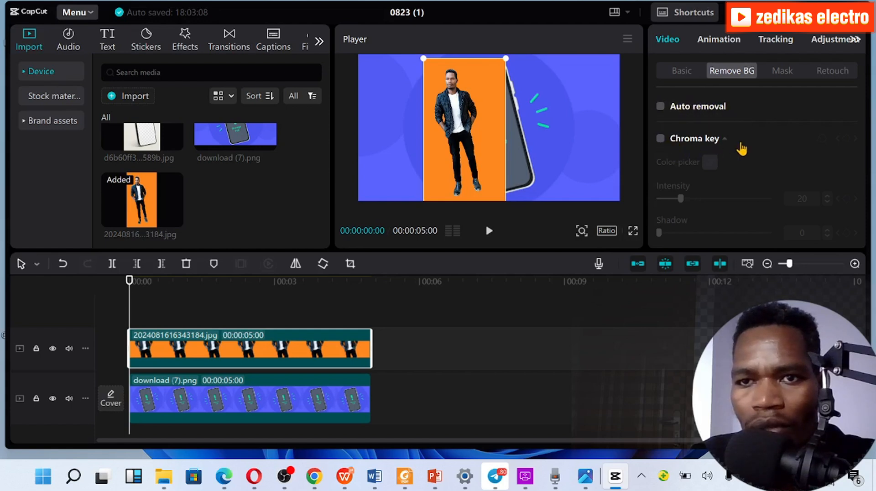
left_click(661, 107)
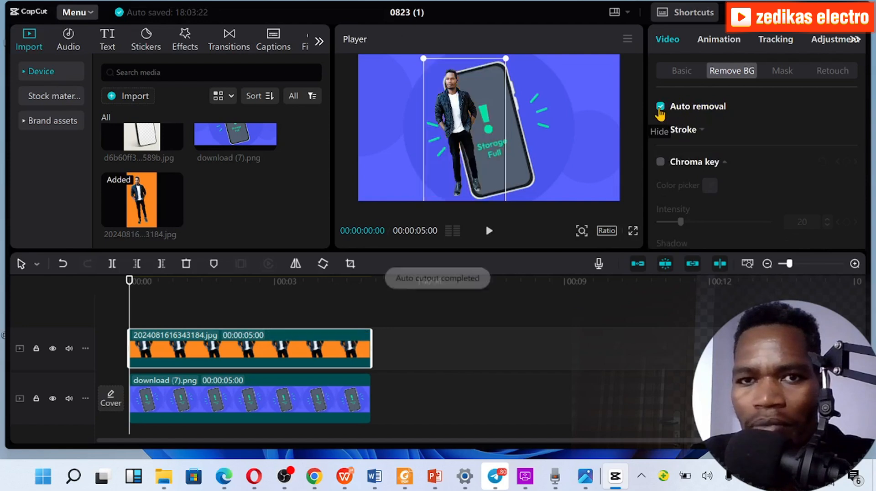
Shrink the cut-out man slightly and position him inside the phone's screen in the background image
left_click_drag(466, 133, 493, 132)
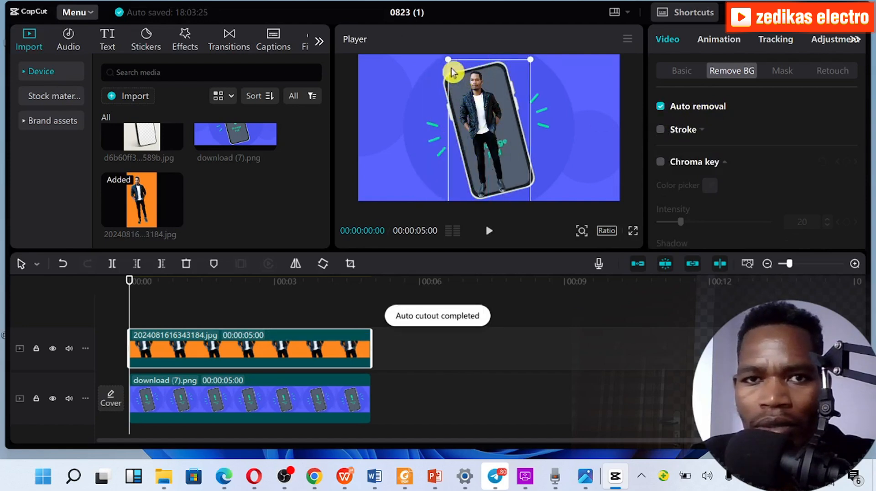
left_click_drag(450, 62, 472, 99)
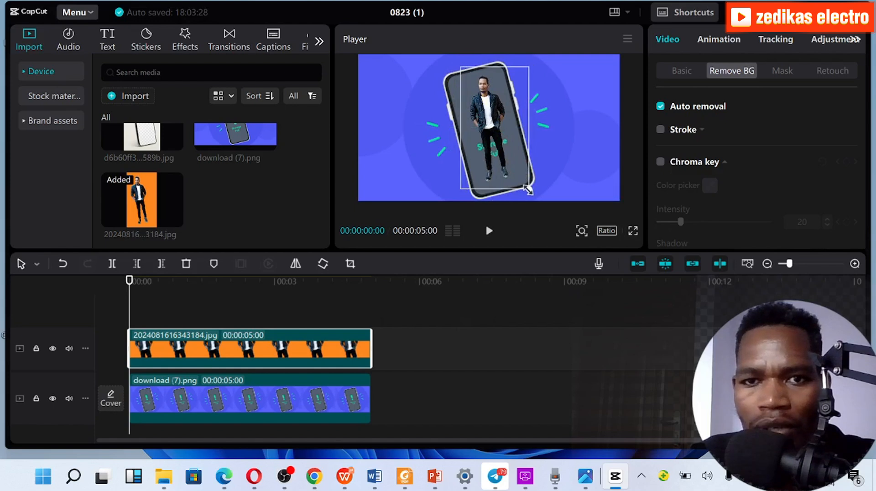
left_click_drag(528, 190, 533, 196)
left_click_drag(494, 174, 508, 157)
Preview the composite of the man on the phone in full screen and return to the editor
left_click(565, 158)
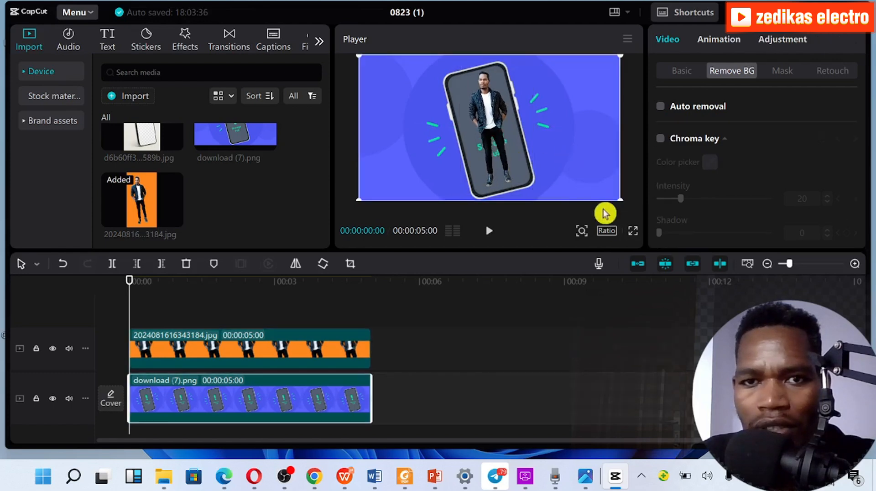
left_click(633, 231)
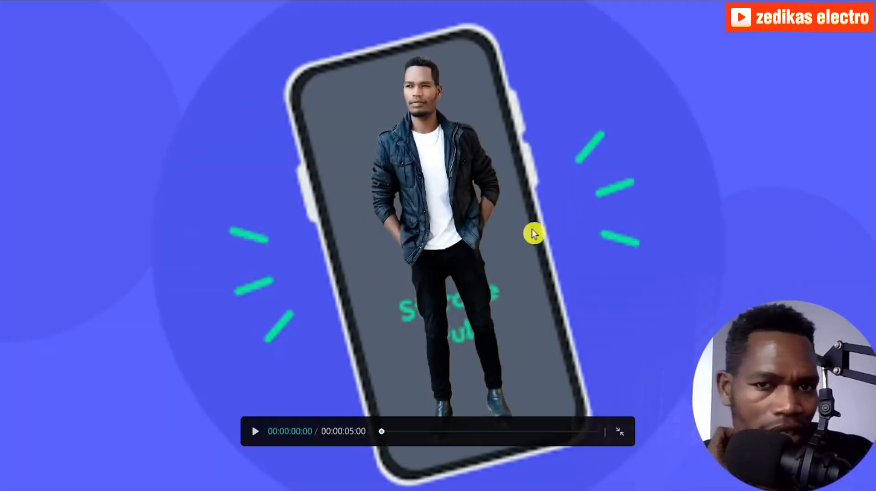
key("Escape")
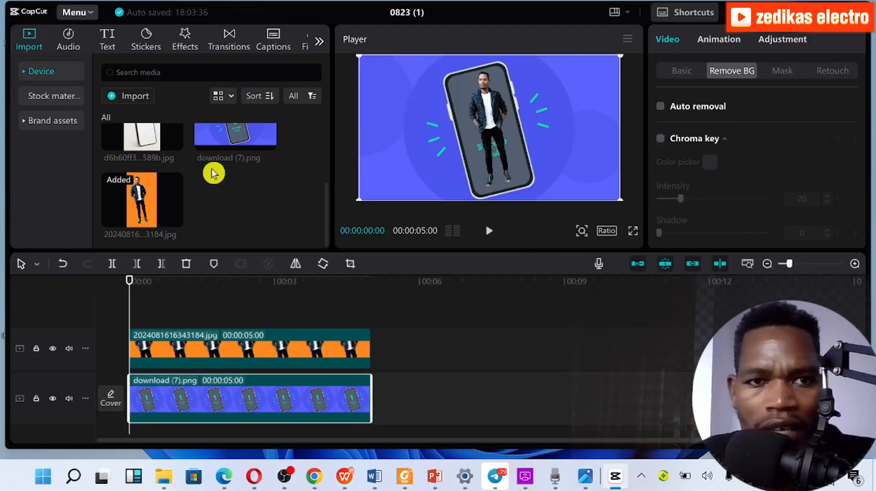
Place the upright white-screen phone image 2665e1329705d181f5b20b9d07354261.jpg on a new top track, aligned with the timeline's start
scroll(214, 186, "up", 2)
scroll(197, 208, "down", 1)
scroll(198, 200, "up", 1)
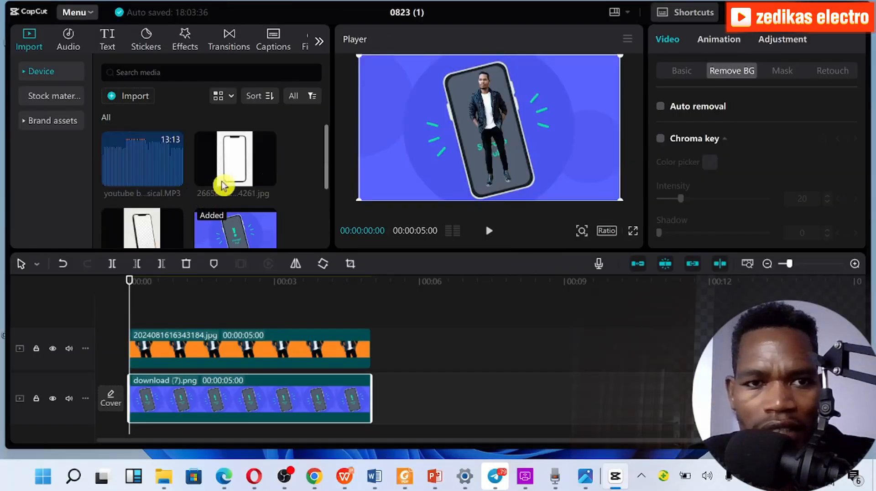
left_click_drag(245, 170, 141, 311)
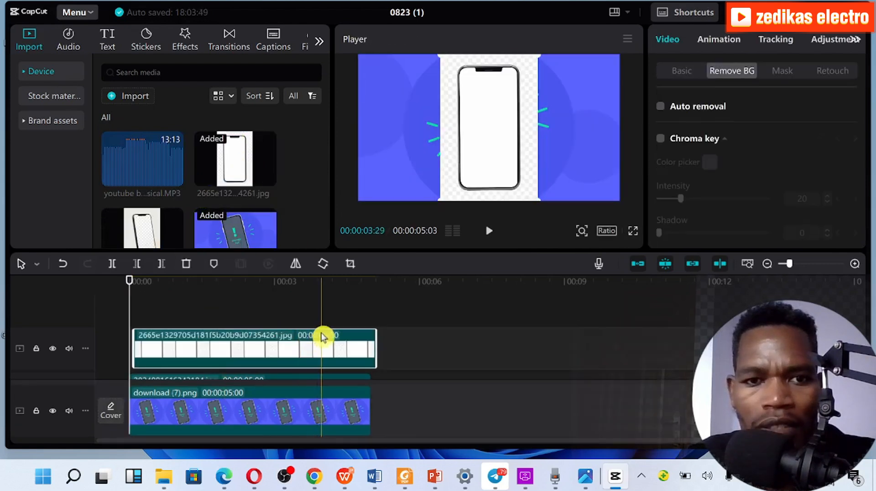
left_click_drag(308, 352, 303, 348)
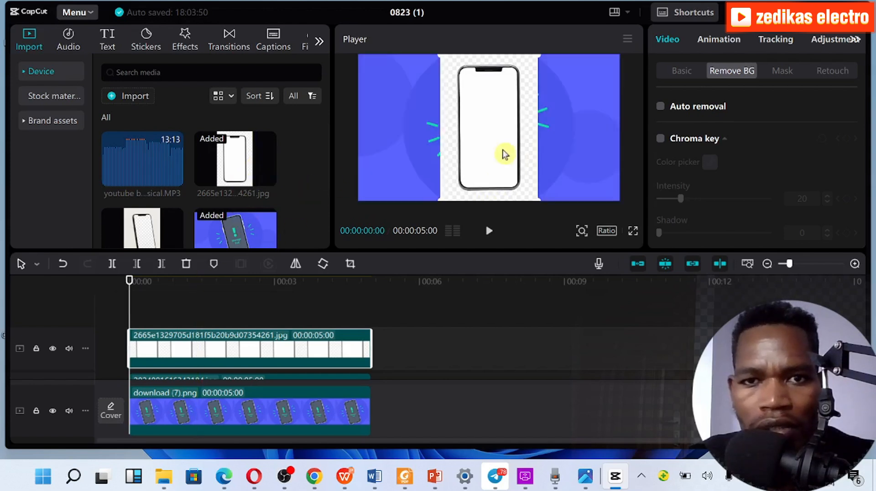
Move the upright phone image to the left side of the canvas and cut out its background with Auto removal
left_click_drag(505, 154, 423, 144)
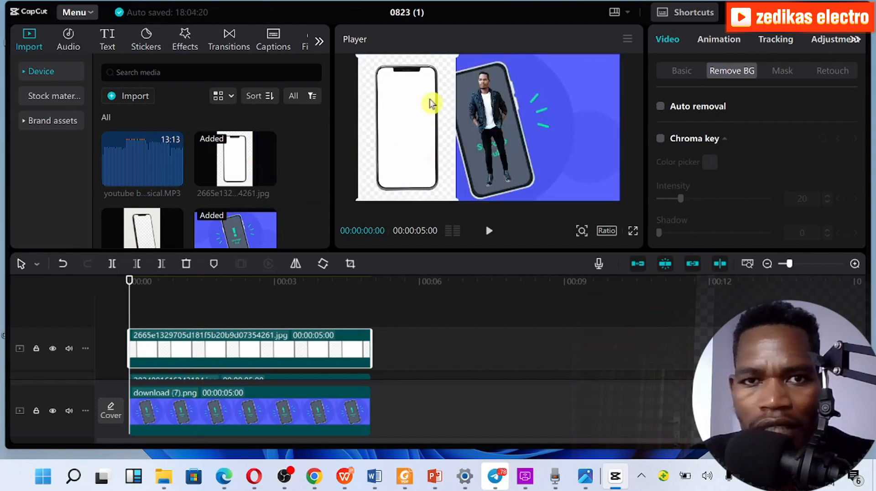
left_click_drag(430, 103, 434, 109)
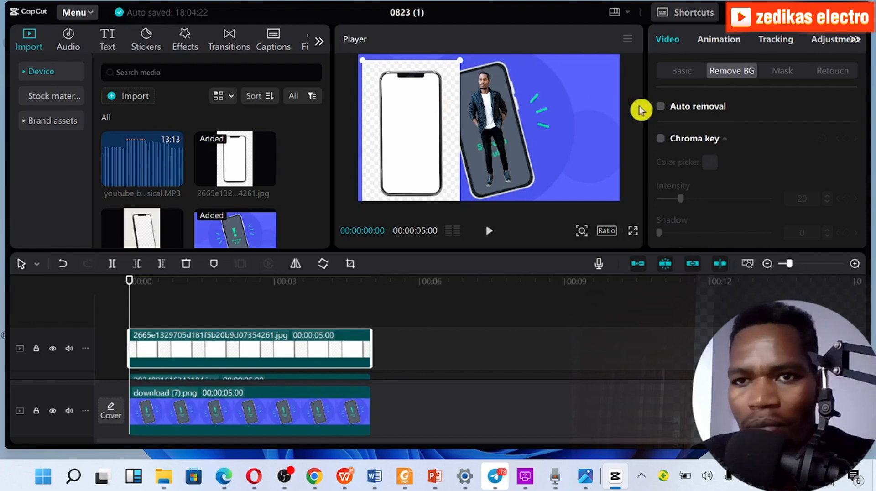
left_click(661, 108)
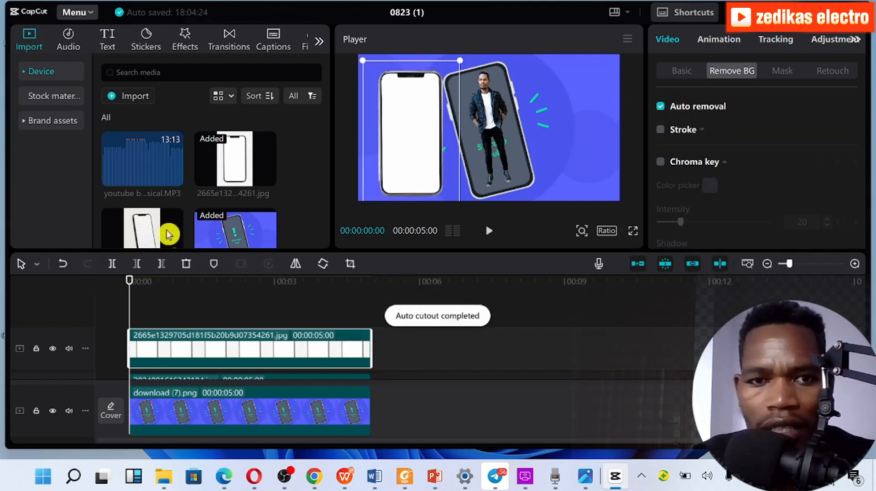
Crop the upright phone image close to the phone's outline, and shrink and position it in the canvas's lower-left corner
left_click(349, 265)
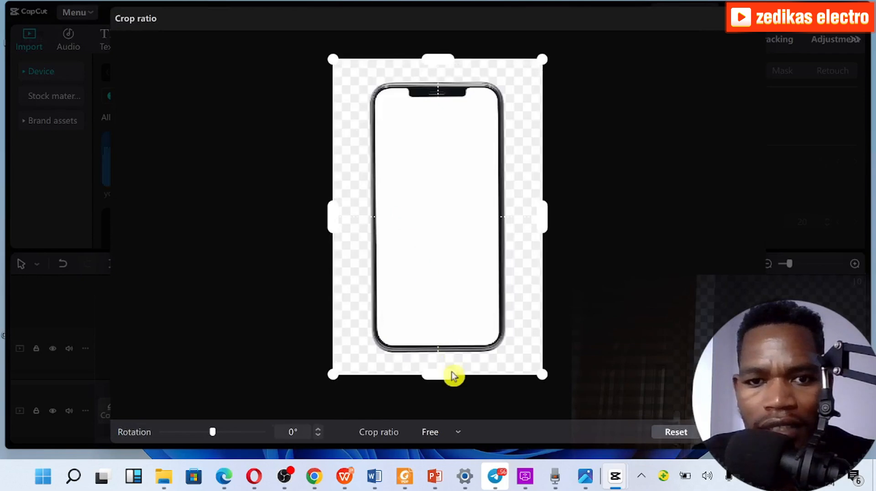
left_click_drag(454, 375, 450, 368)
left_click_drag(320, 207, 357, 209)
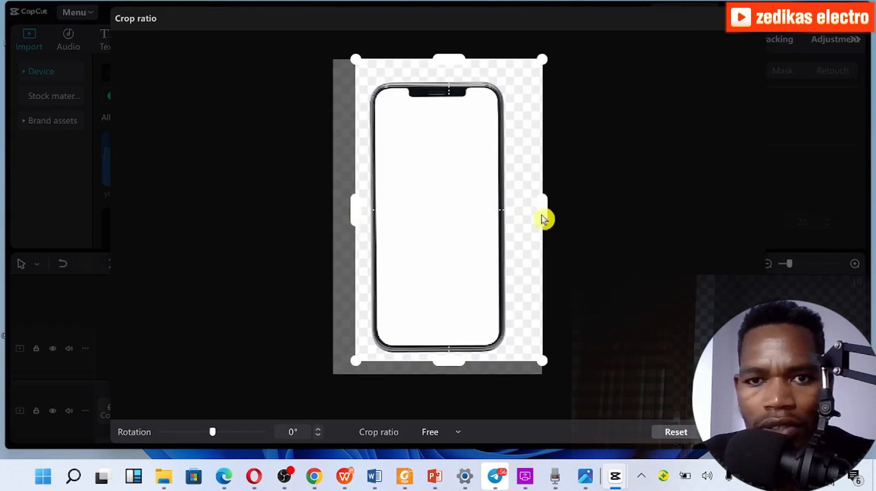
left_click_drag(547, 221, 519, 220)
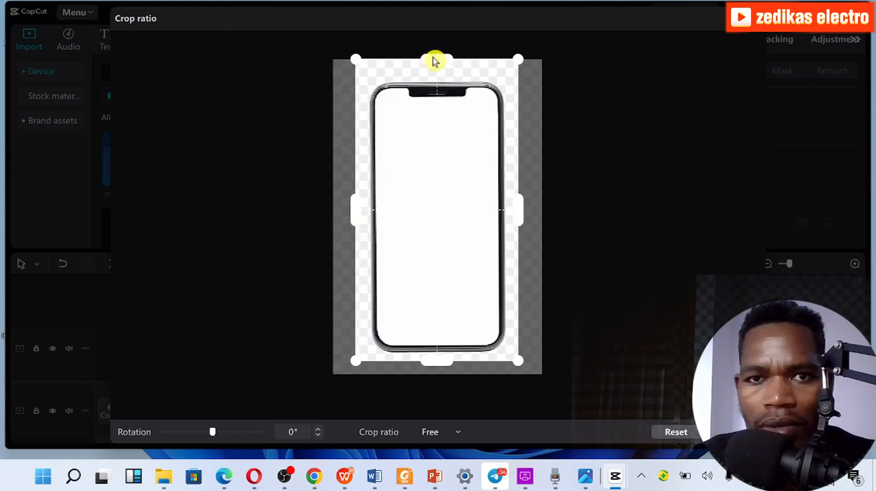
left_click_drag(435, 61, 439, 77)
left_click(732, 432)
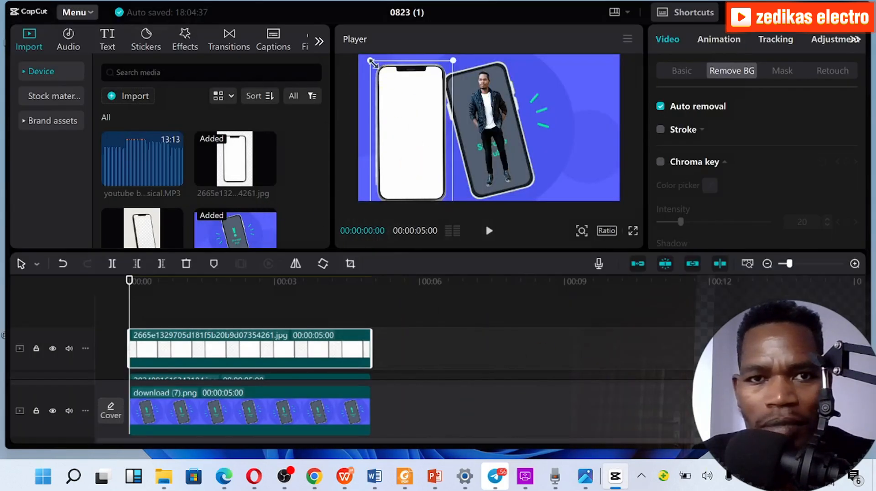
left_click_drag(372, 63, 377, 77)
left_click_drag(401, 114, 389, 122)
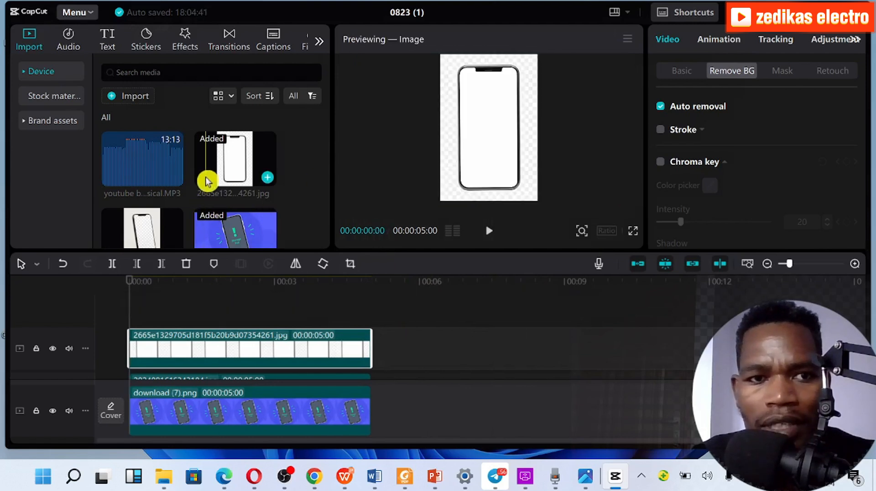
Add another copy of 2024081616343184.jpg on a new top track and cut out its background with Auto removal over the left phone
scroll(196, 192, "down", 3)
left_click_drag(145, 201, 133, 315)
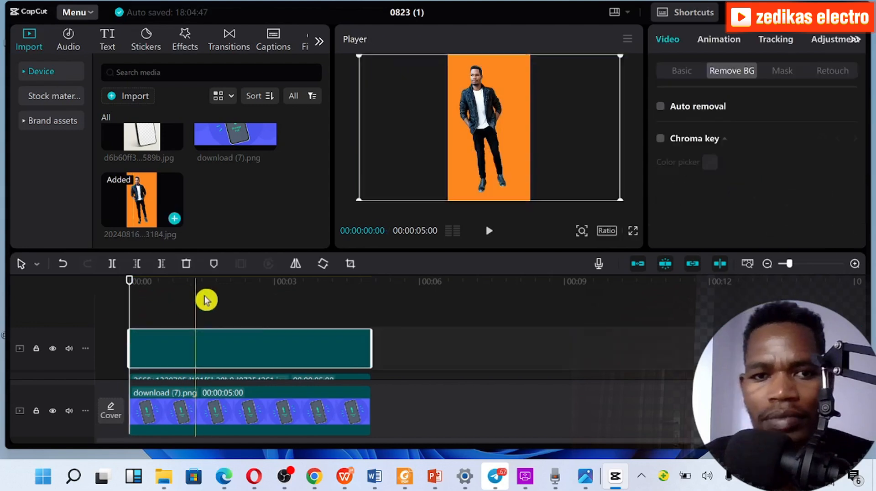
left_click_drag(514, 135, 420, 108)
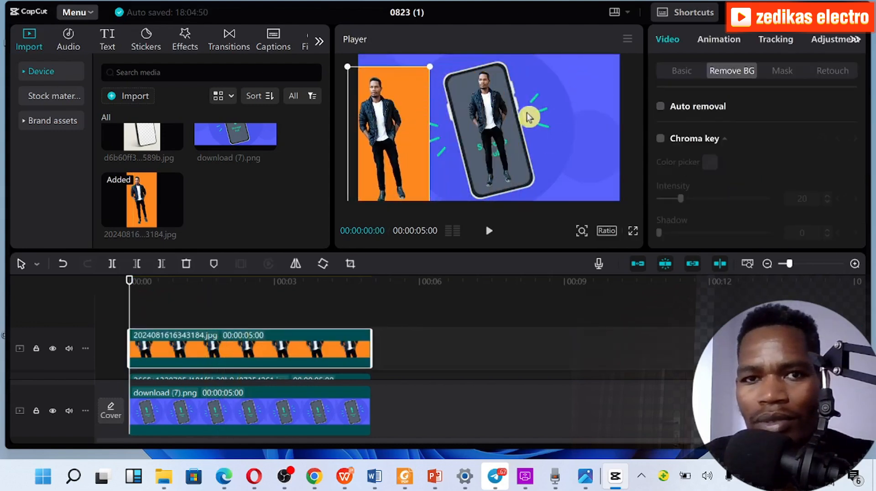
left_click(661, 108)
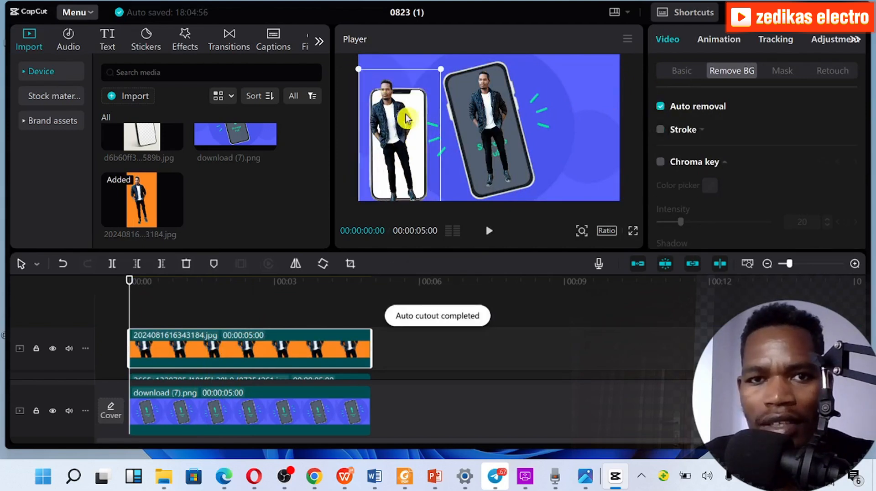
left_click_drag(401, 111, 410, 114)
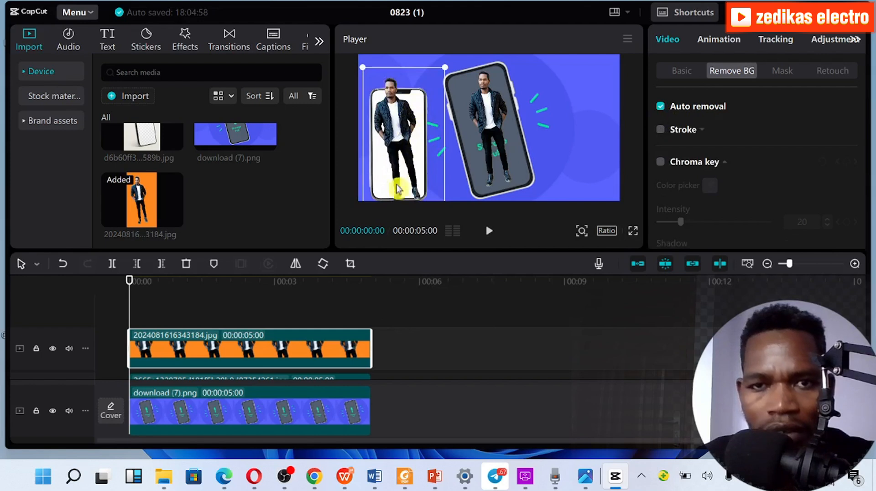
Crop the left copy of the portrait with a free ratio to the man's upper body, from head to waist
left_click(351, 264)
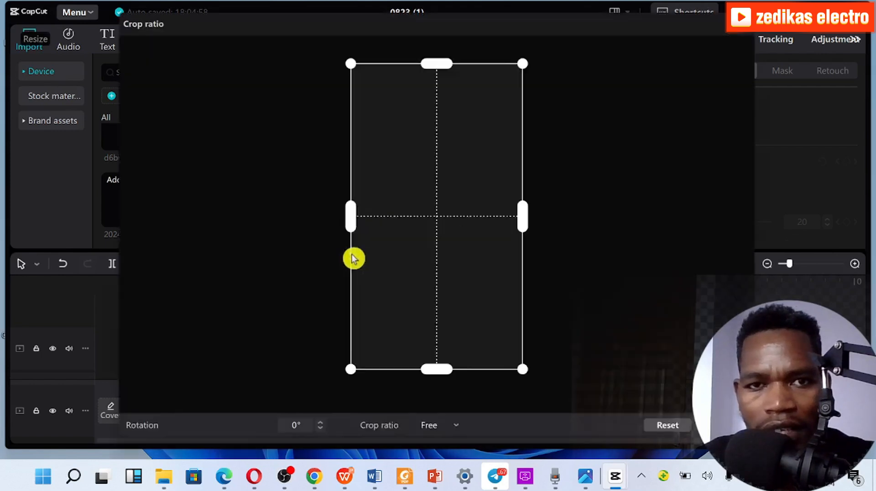
left_click_drag(436, 377, 434, 237)
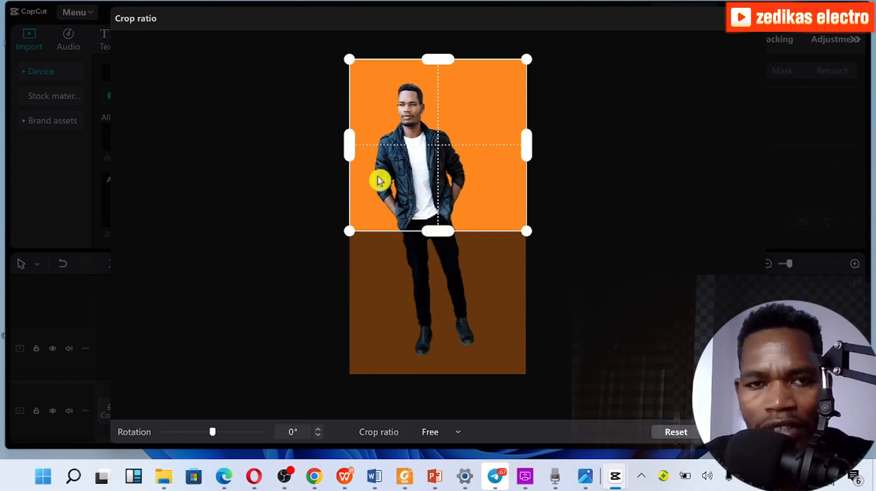
left_click_drag(353, 150, 369, 151)
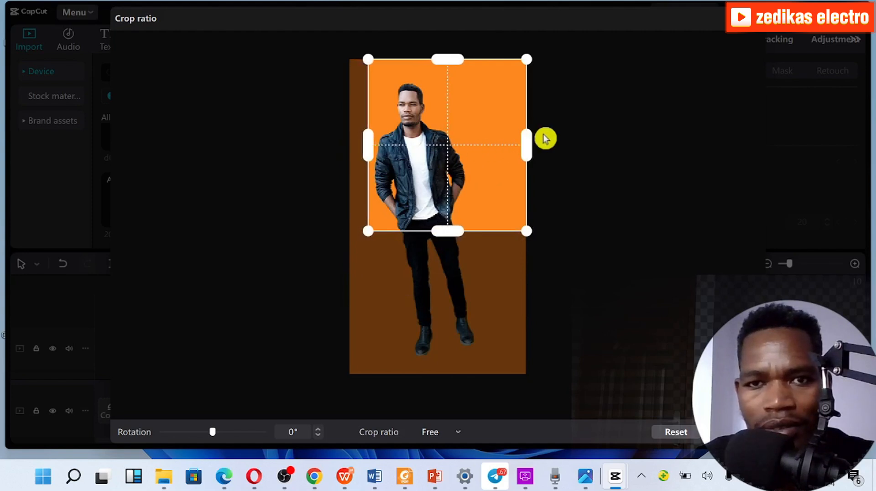
left_click_drag(526, 149, 465, 157)
left_click_drag(427, 64, 425, 81)
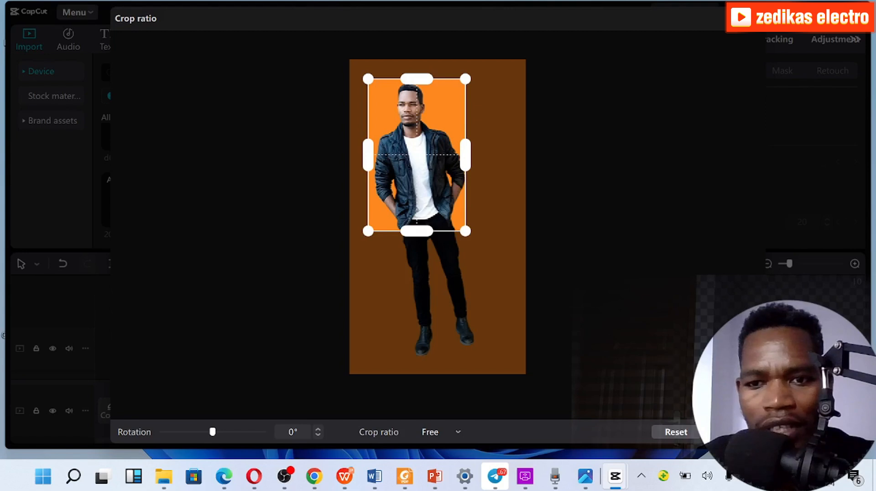
left_click(733, 432)
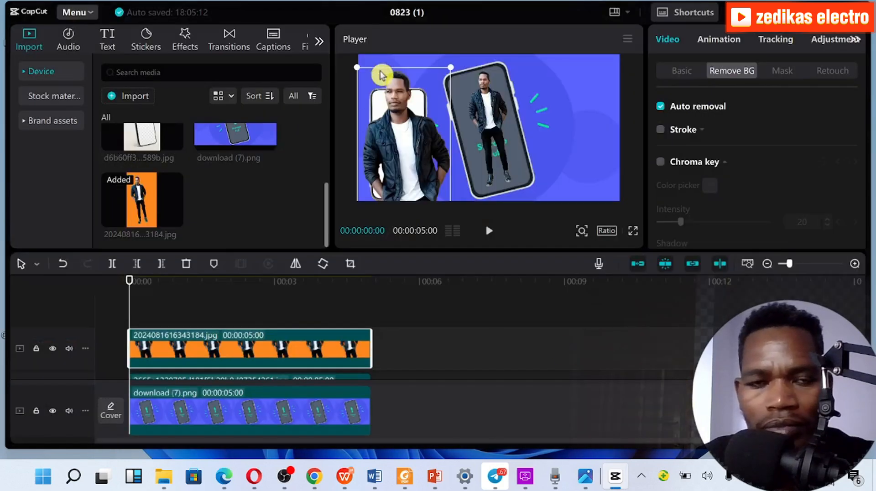
Shrink the cropped man to fit the lower part of the left phone's screen and preview the composite in full screen
left_click_drag(382, 108, 375, 92)
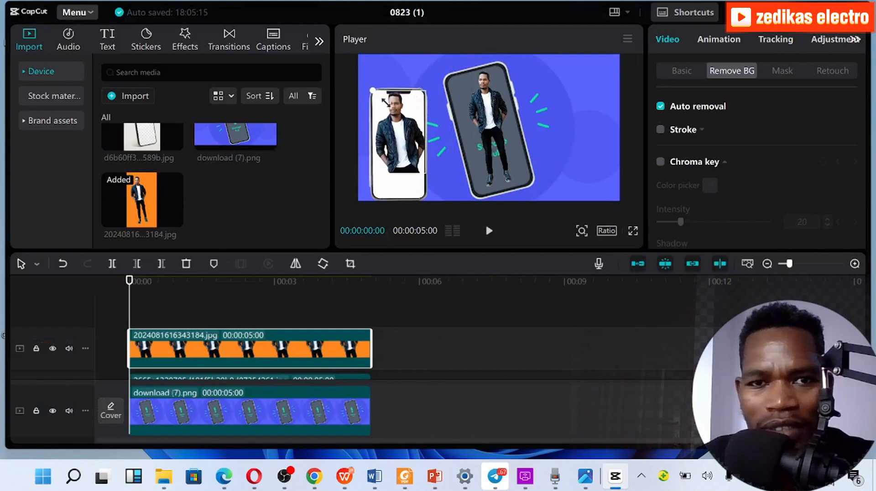
left_click_drag(393, 122, 413, 157)
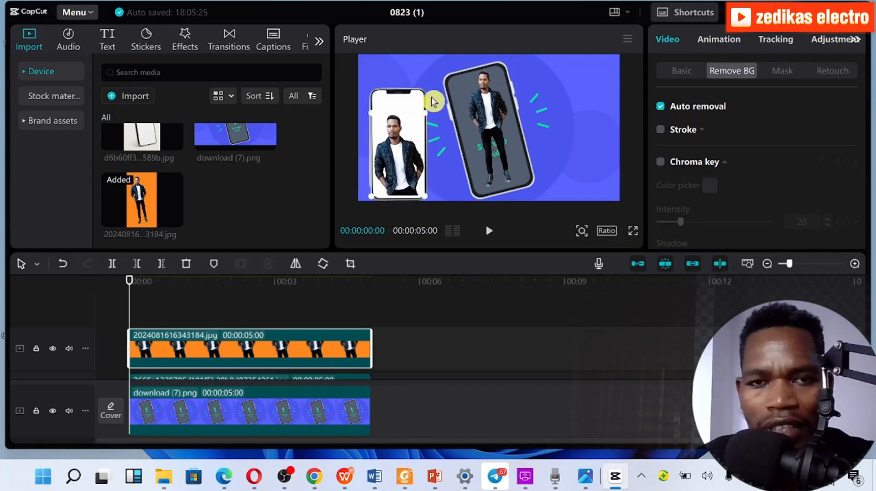
left_click(433, 73)
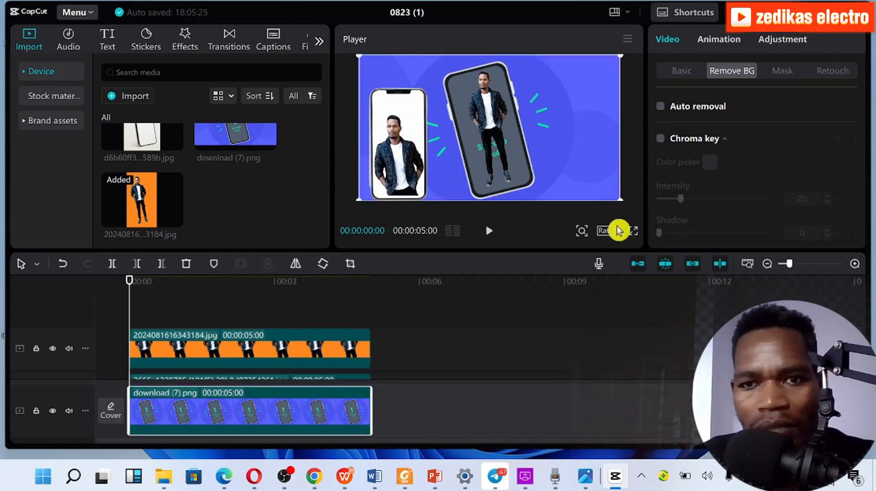
left_click(633, 231)
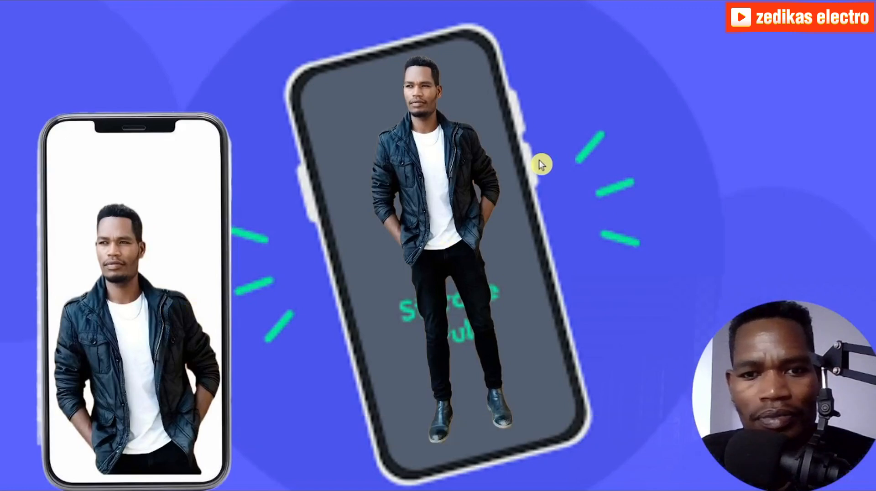
key("Escape")
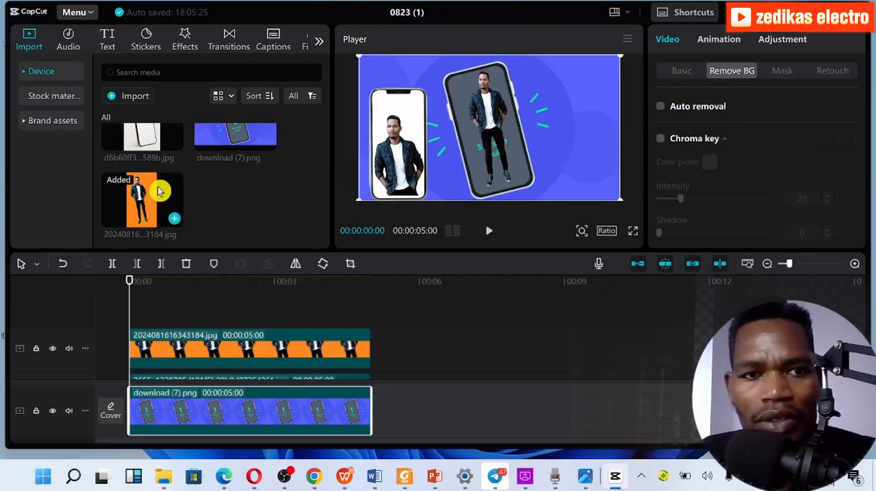
Add the tilted phone image d6b60ff3e49c427175824ed61e45589b.jpg at the timeline's start on a new top track and cut out its background at the canvas's right side
left_click_drag(155, 141, 140, 315)
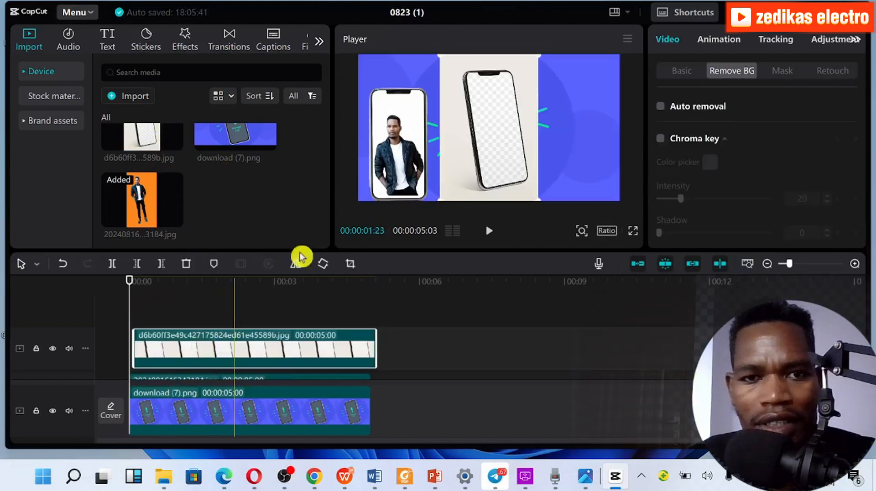
left_click(477, 129)
left_click_drag(477, 126, 505, 151)
left_click(225, 343)
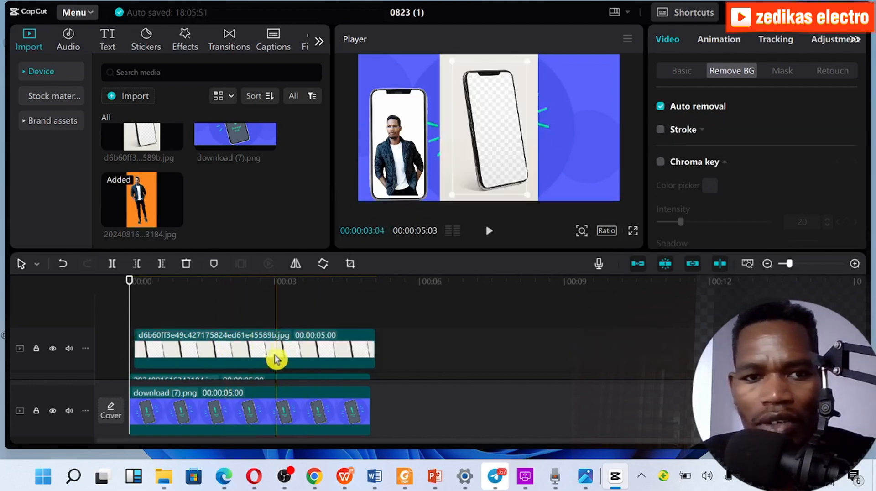
left_click(151, 349)
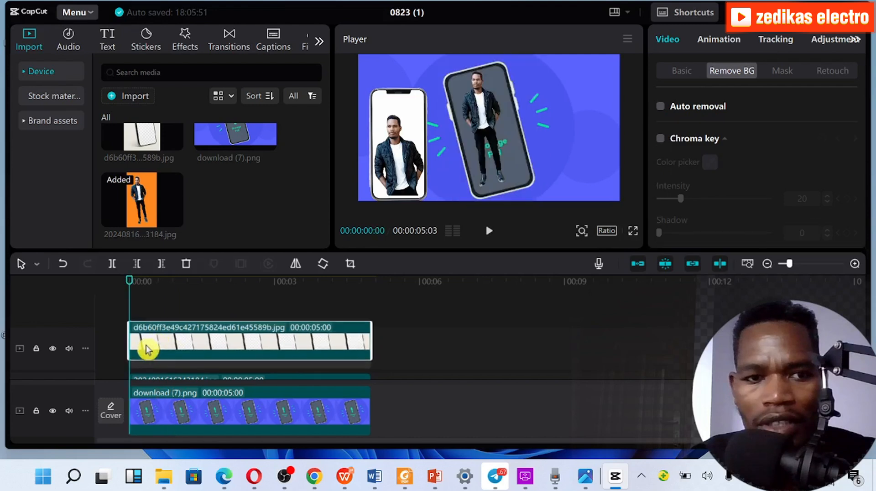
left_click_drag(475, 150, 547, 157)
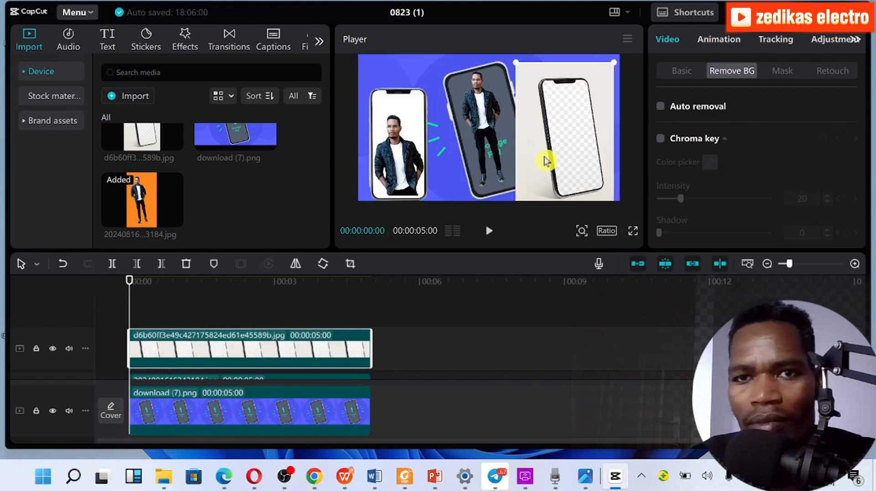
left_click(660, 107)
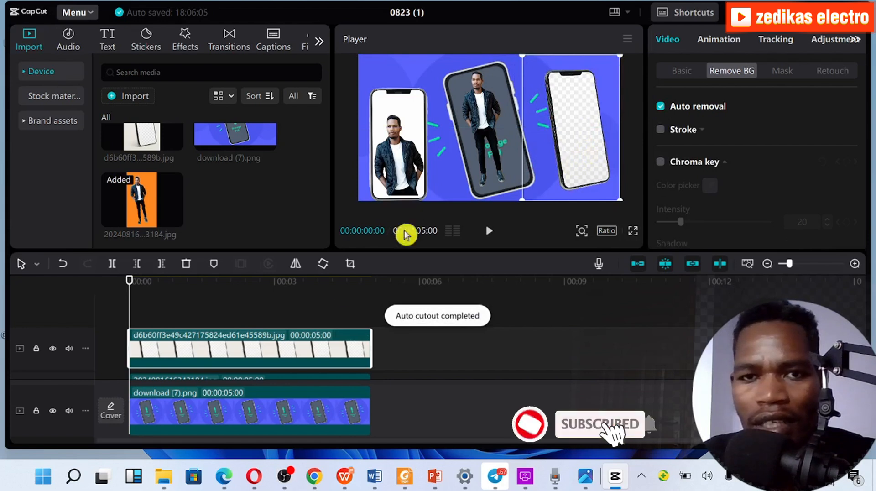
Add a third copy of the portrait on a new top track, cut out its background, and fit it inside the right phone's screen
left_click_drag(137, 195, 150, 324)
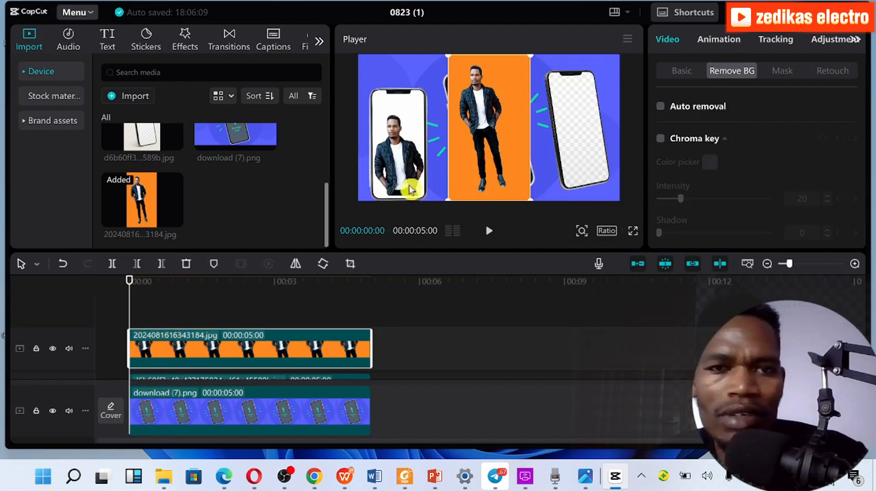
left_click_drag(475, 124, 550, 131)
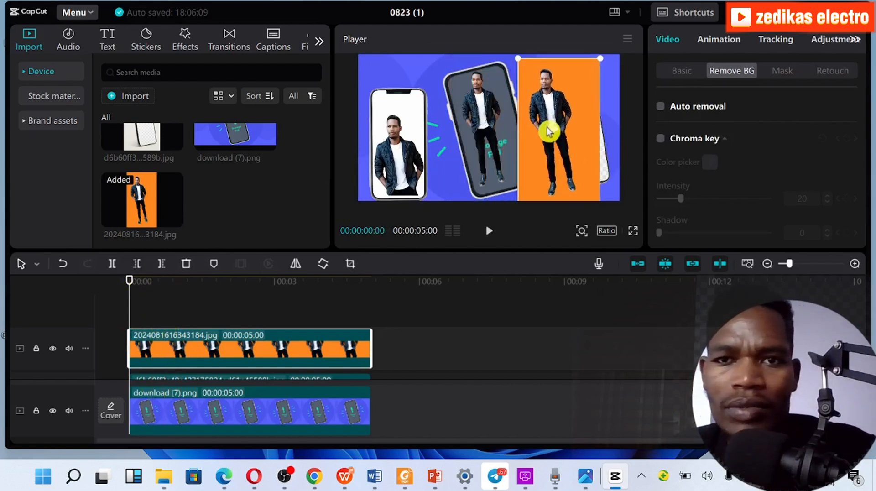
left_click(661, 107)
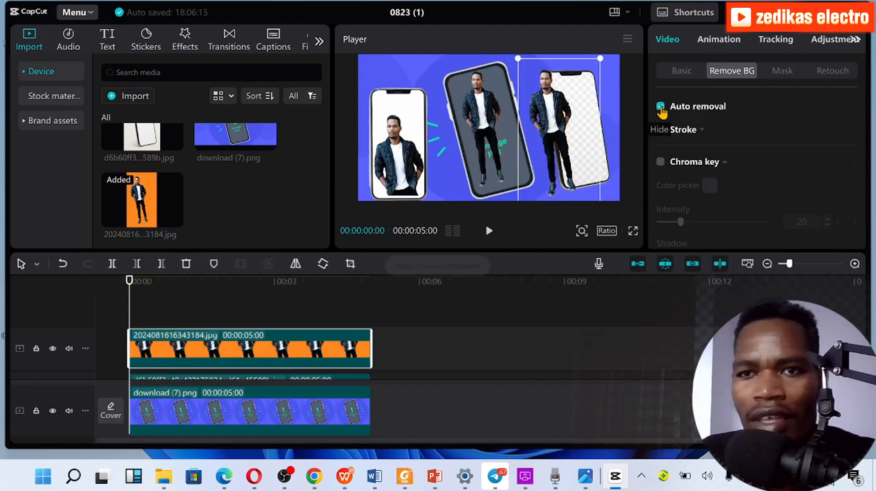
left_click_drag(567, 157, 580, 157)
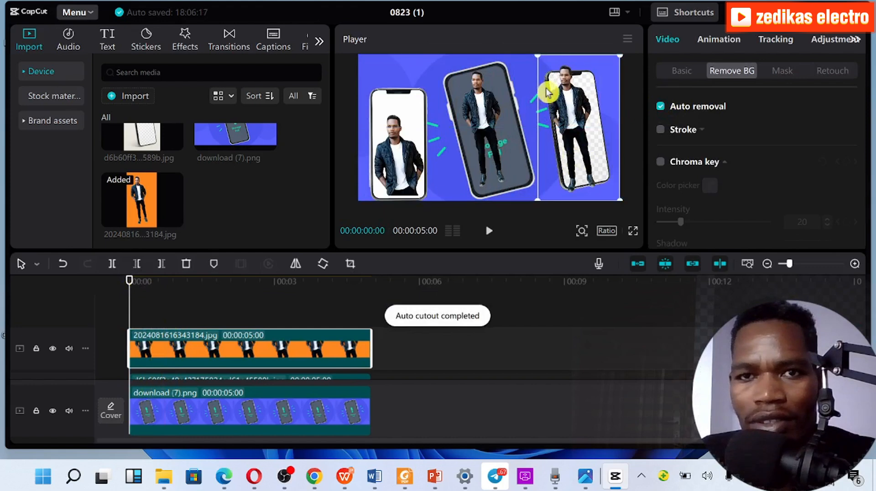
left_click_drag(543, 74, 573, 94)
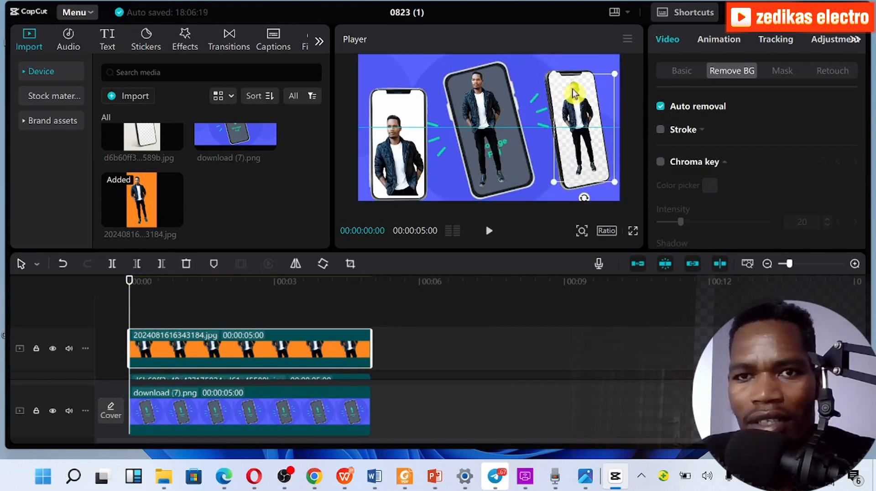
Slightly enlarge the man's portrait inside the right phone's screen and preview the composite in full screen
left_click_drag(615, 181, 619, 189)
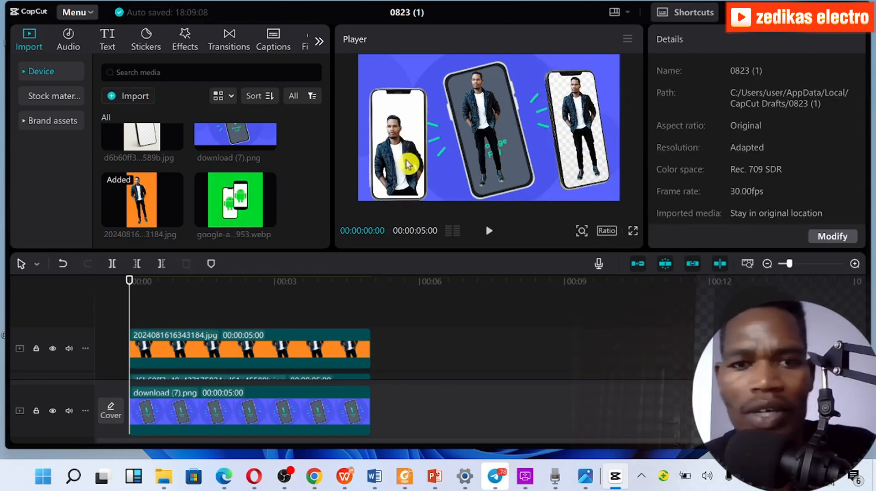
left_click(633, 233)
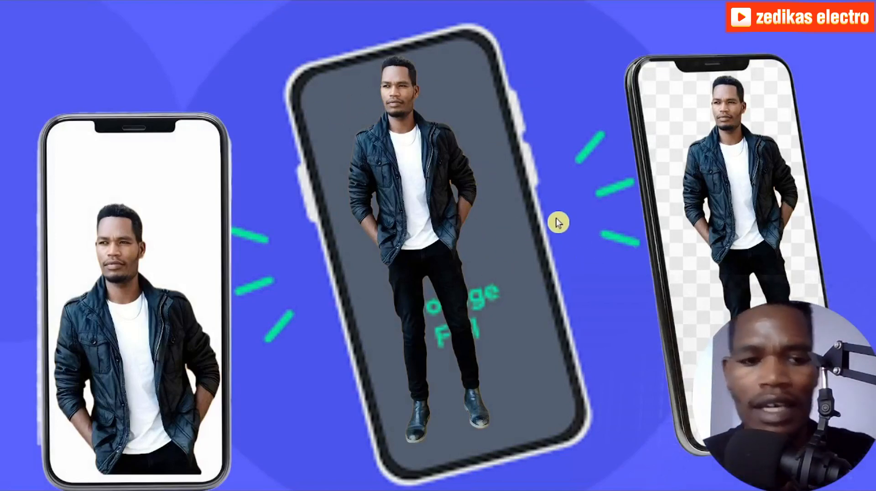
key("Escape")
Switch to File Explorer and open Screenshot (130) from the Screenshots folder under Pictures
mouse_move(155, 484)
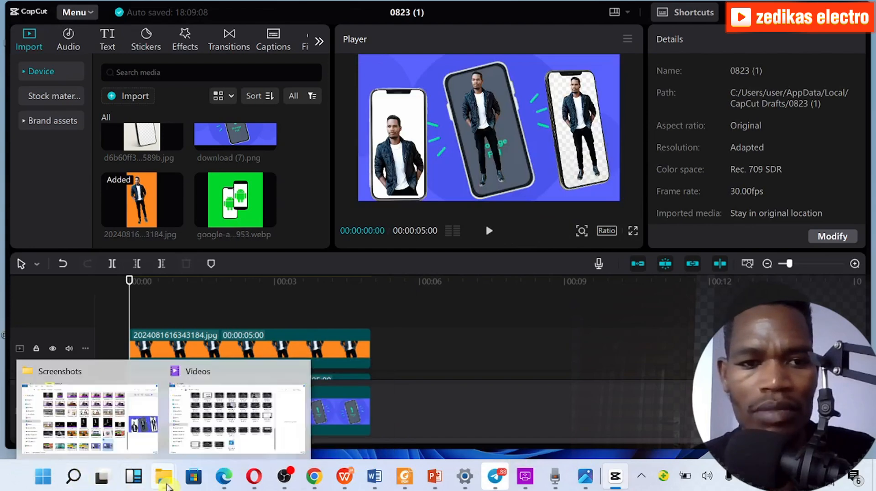
left_click(210, 424)
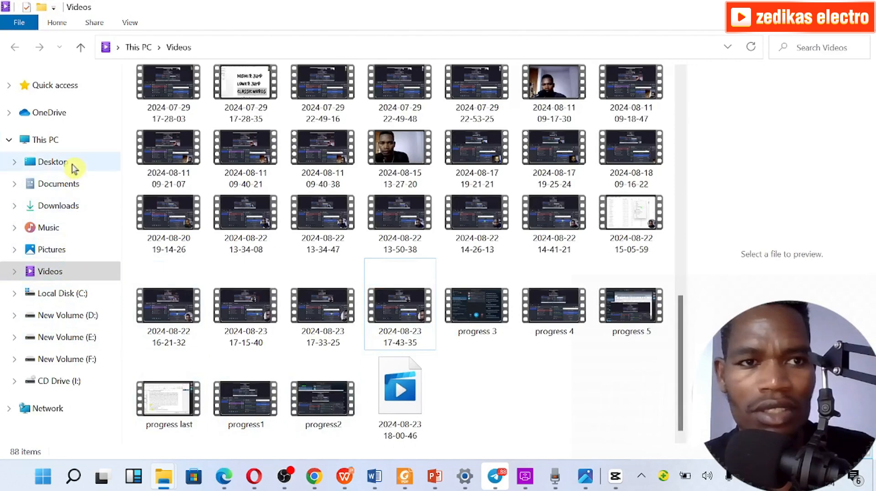
left_click(73, 257)
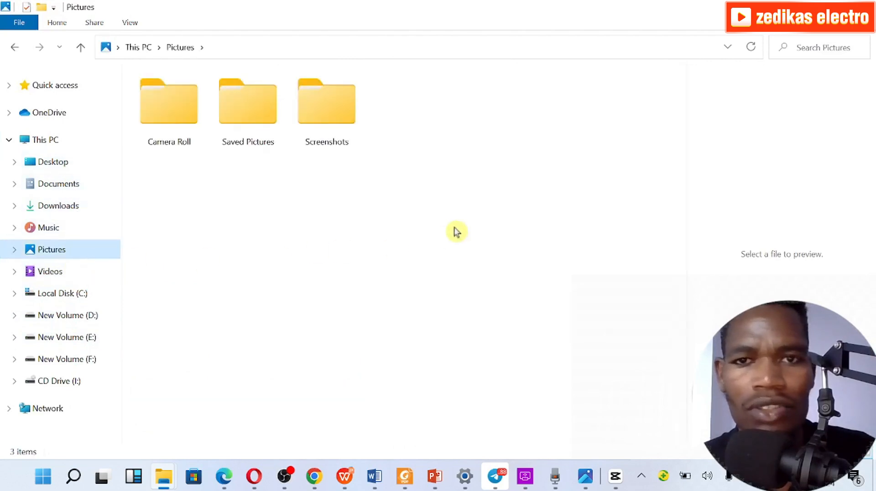
double_click(314, 133)
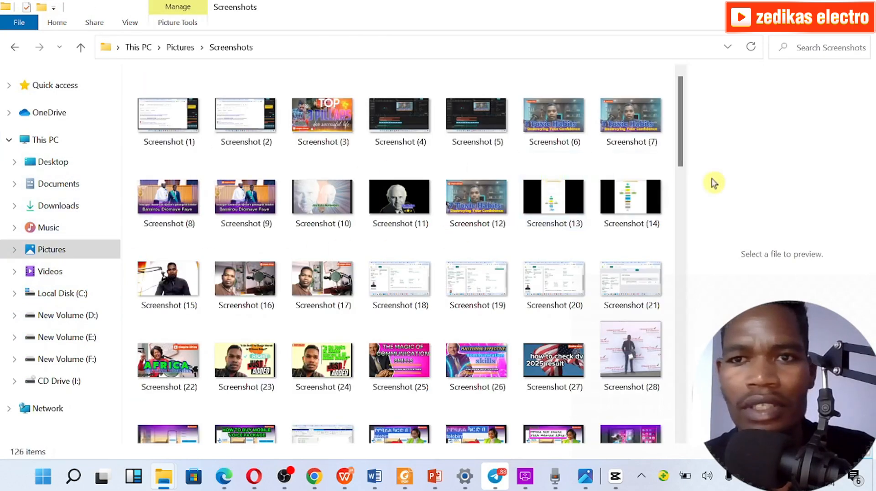
left_click_drag(681, 147, 693, 403)
scroll(632, 413, "down", 2)
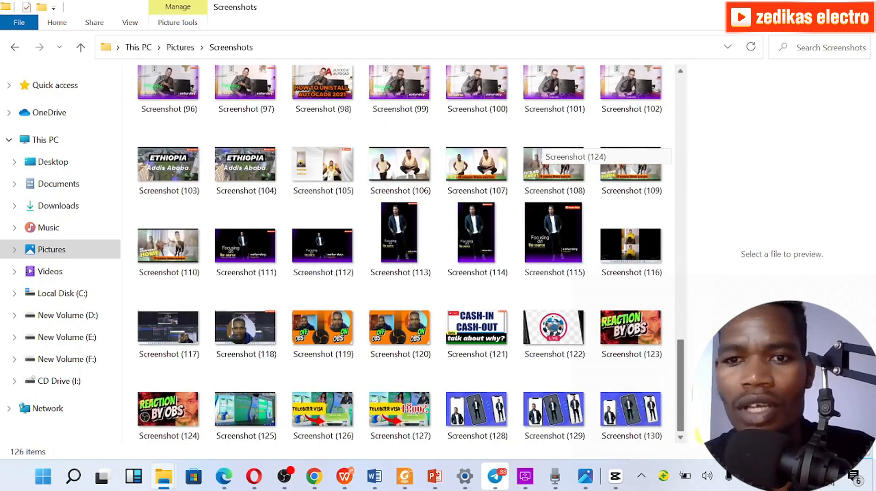
double_click(632, 410)
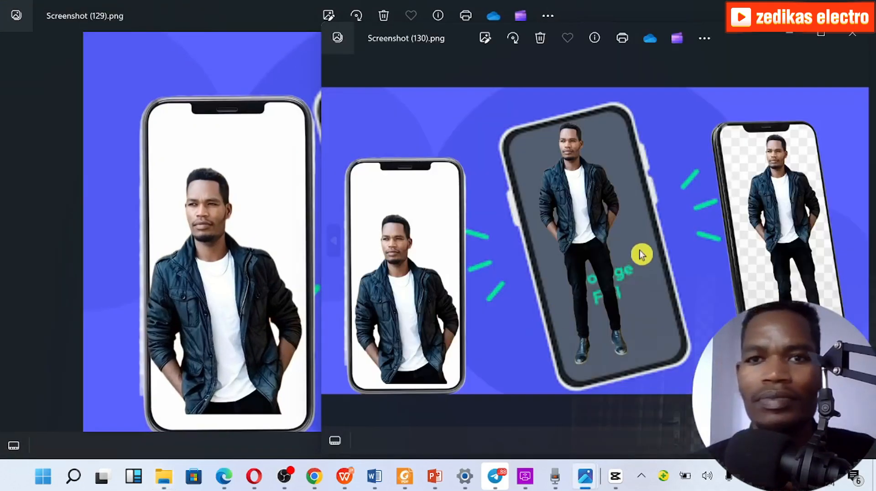
Examine the cut-out portraits and phone edges up close across Screenshot (130), and dismiss the 360 Total Security pop-up
scroll(641, 254, "up", 5)
left_click_drag(641, 255, 385, 211)
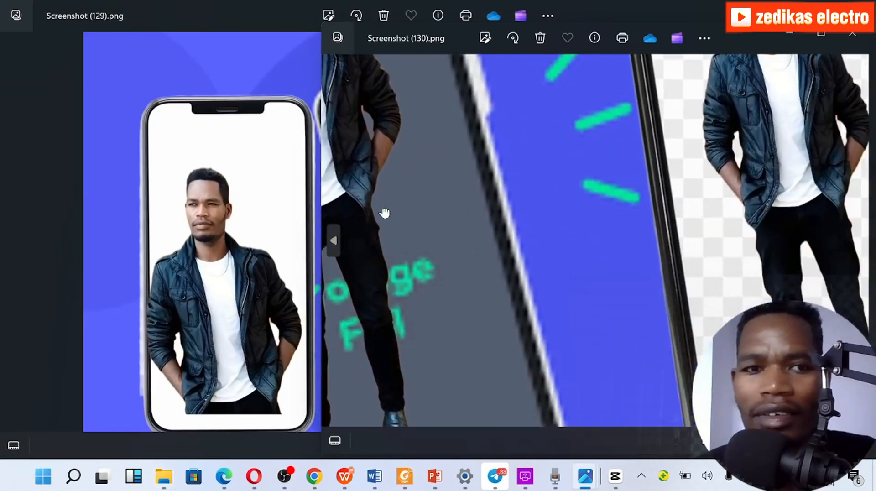
left_click_drag(631, 221, 546, 307)
left_click_drag(540, 264, 763, 261)
left_click_drag(629, 260, 794, 231)
left_click_drag(447, 279, 531, 196)
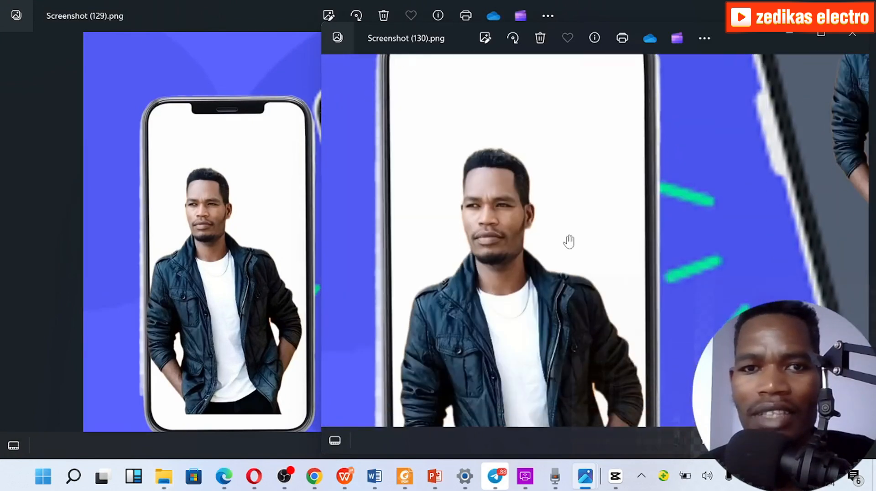
mouse_move(618, 324)
left_mouse_down()
mouse_move(613, 266)
mouse_move(520, 172)
mouse_move(482, 202)
mouse_move(398, 223)
left_mouse_up()
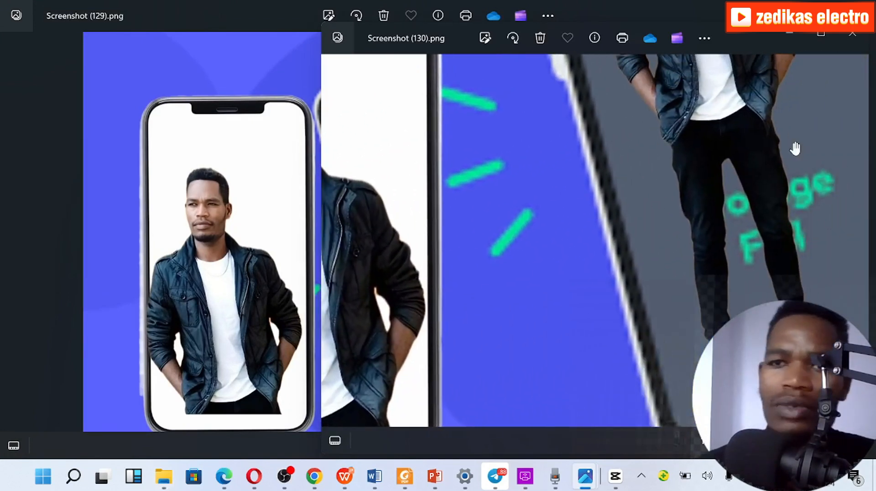
left_click_drag(794, 149, 661, 238)
scroll(635, 198, "down", 5)
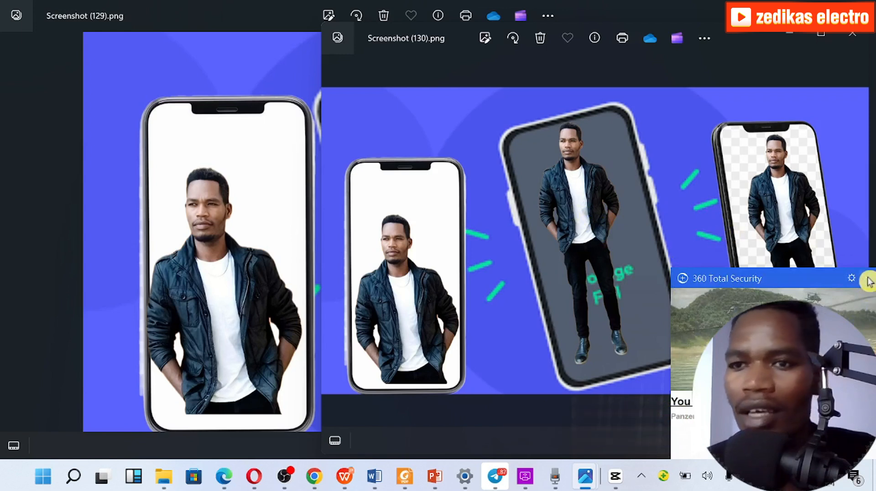
left_click(869, 280)
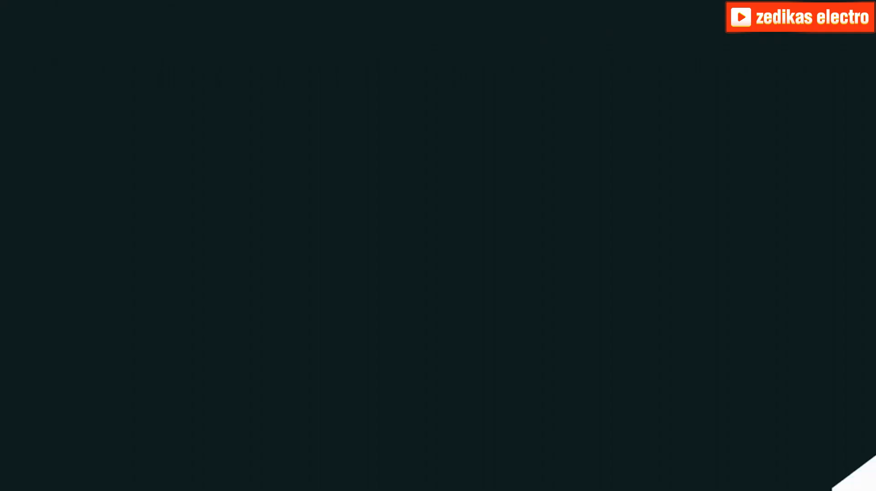